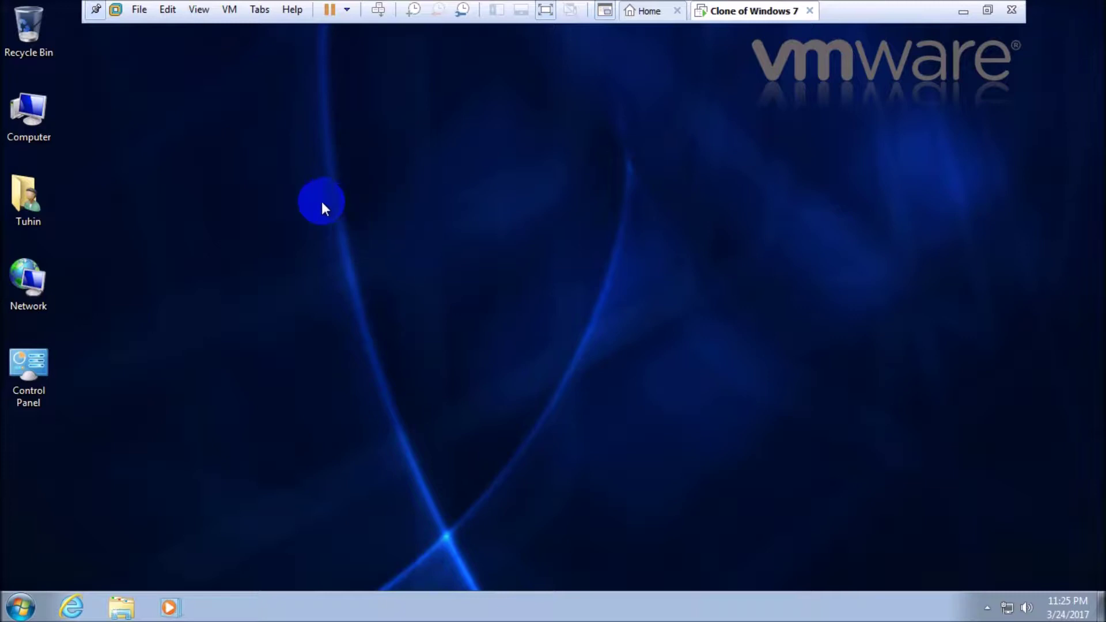
right_click(209, 157)
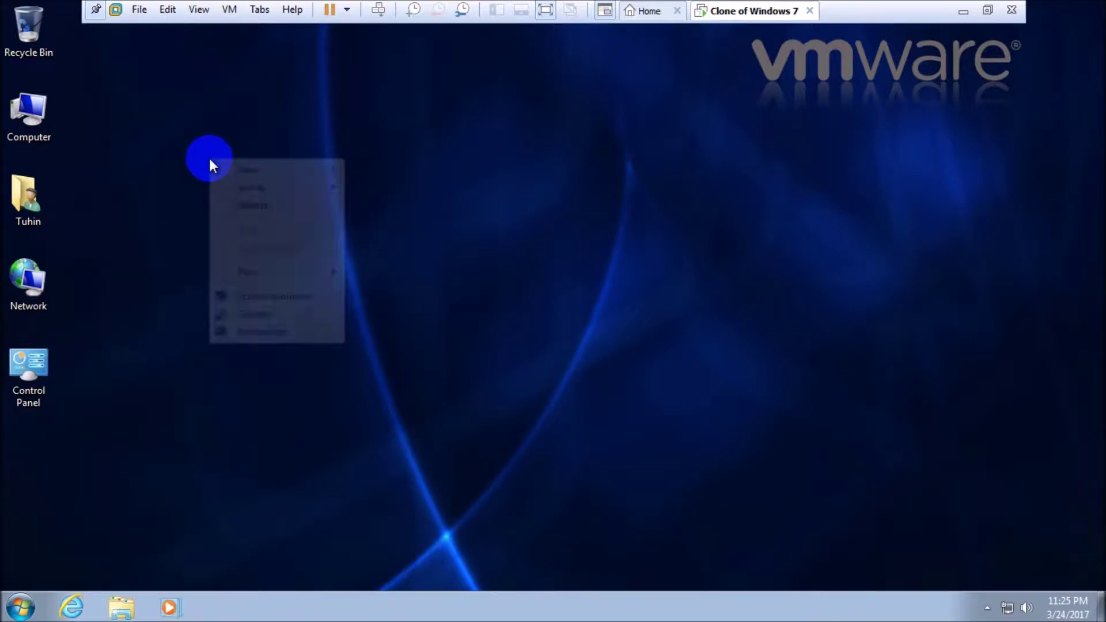
right_click(253, 208)
click(297, 257)
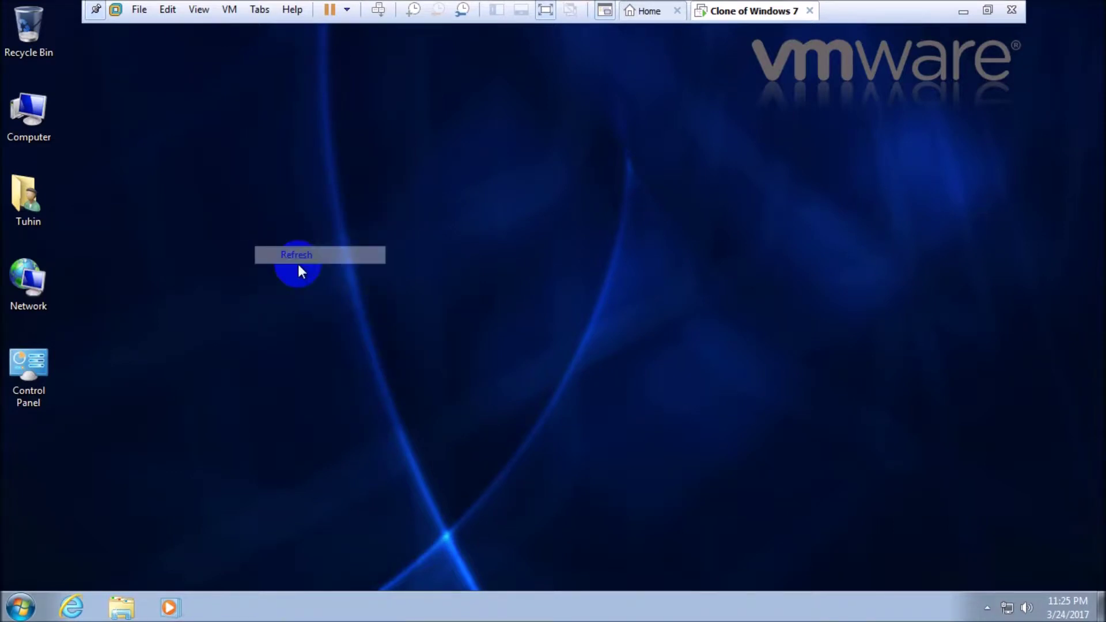
Take a snapshot of the Clone of Windows 7 virtual machine named "first snap", leaving the description empty.
click(413, 14)
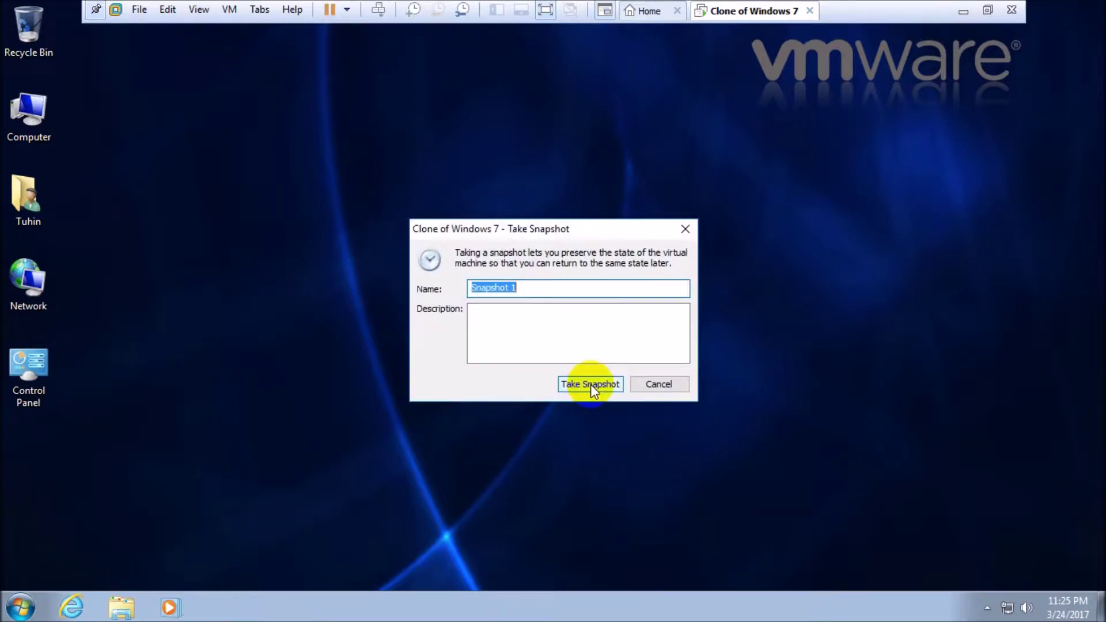
click(523, 287)
key(BackSpace)
key(BackSpace)
key(BackSpace)
key(BackSpace)
key(BackSpace)
key(BackSpace)
key(BackSpace)
key(BackSpace)
key(BackSpace)
key(BackSpace)
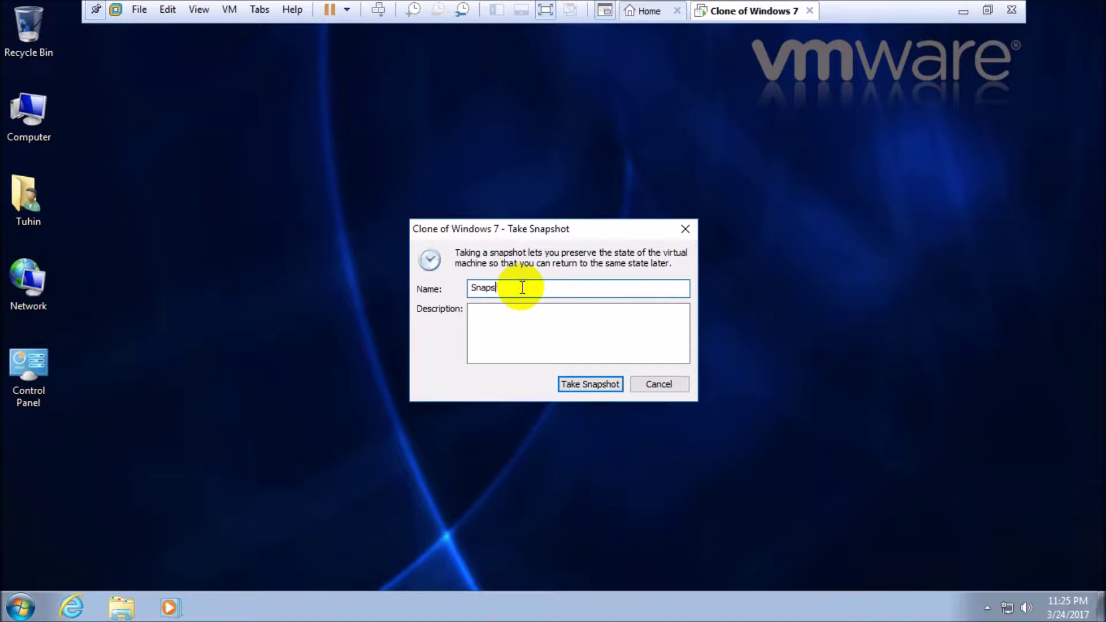
text(first)
text(snap)
click(509, 331)
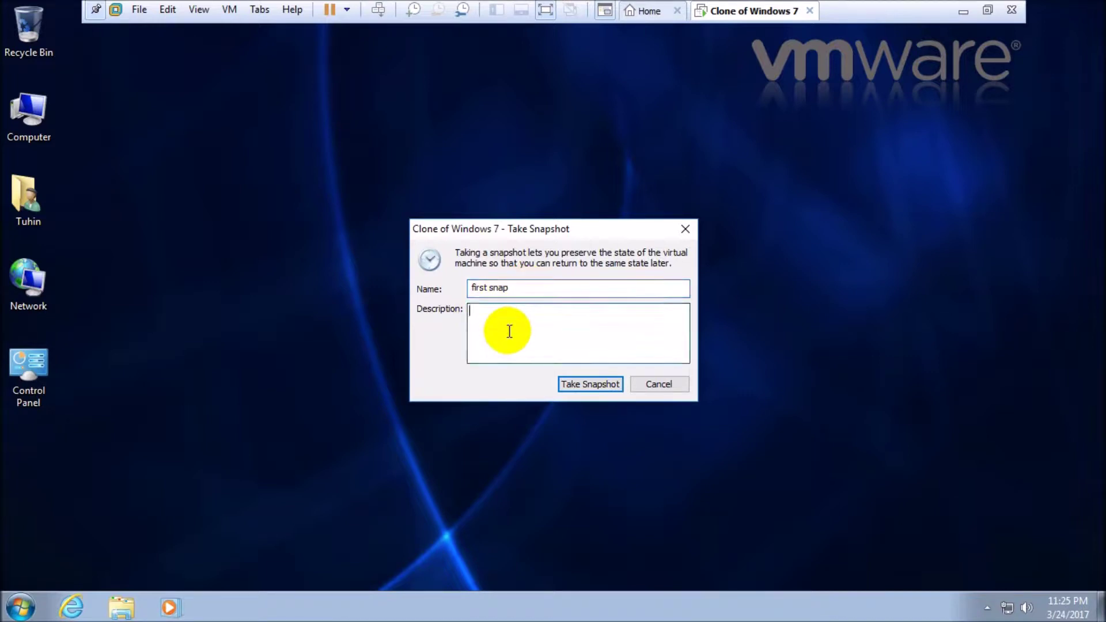
click(599, 385)
click(602, 389)
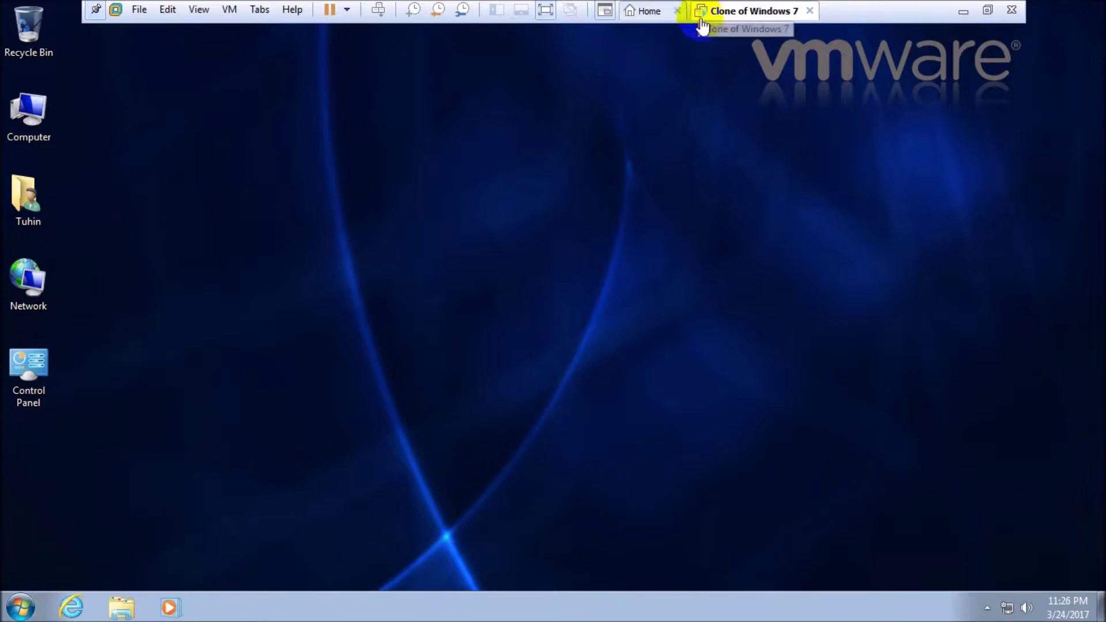
click(545, 10)
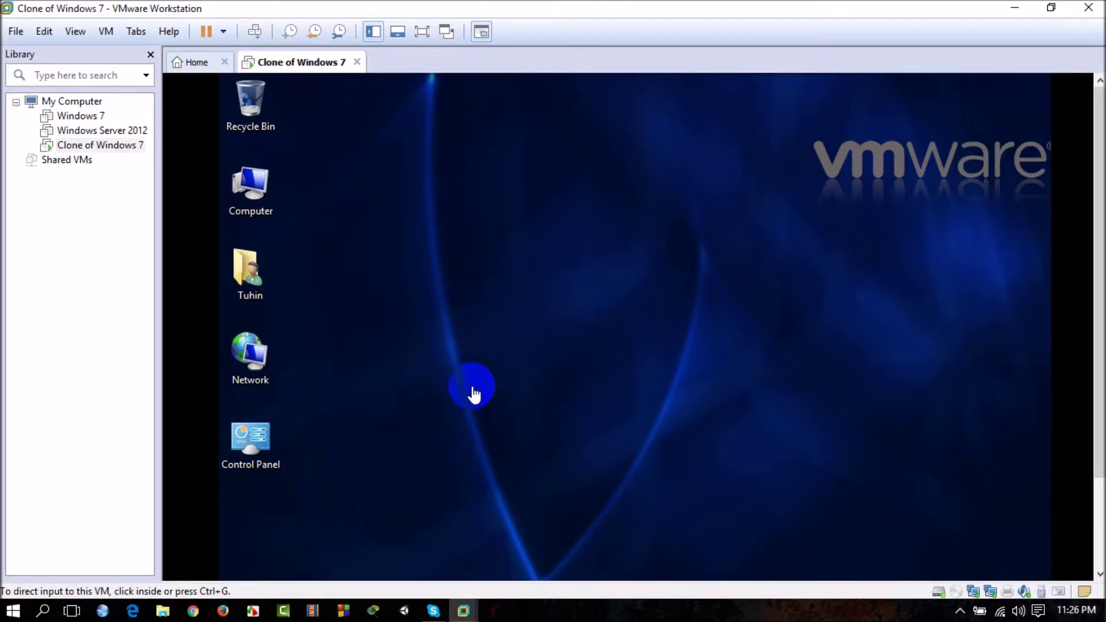
click(422, 32)
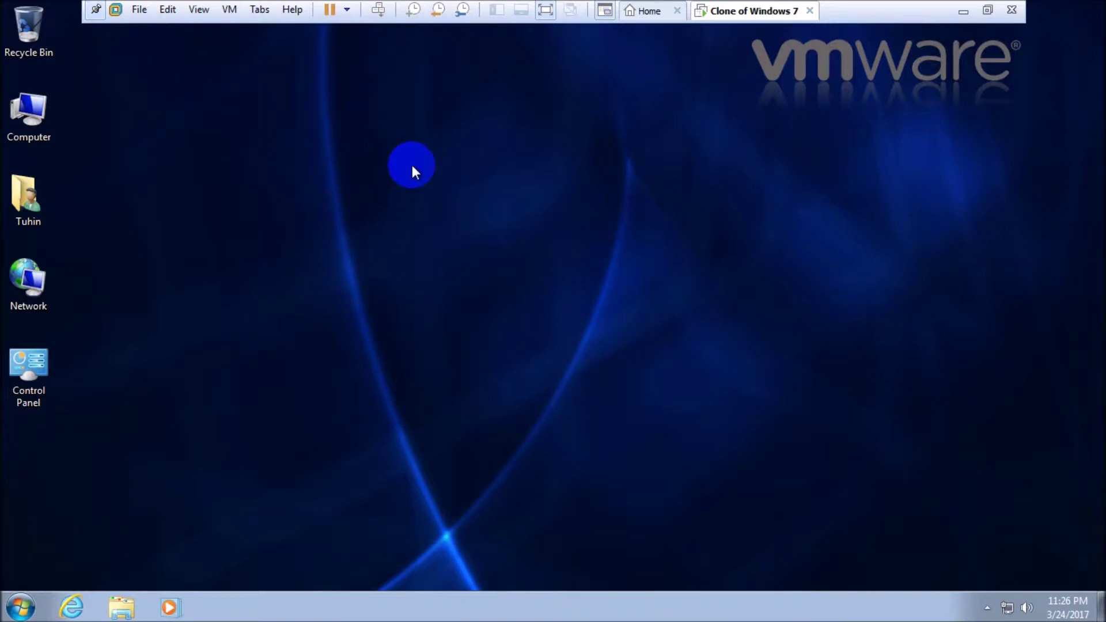
click(436, 17)
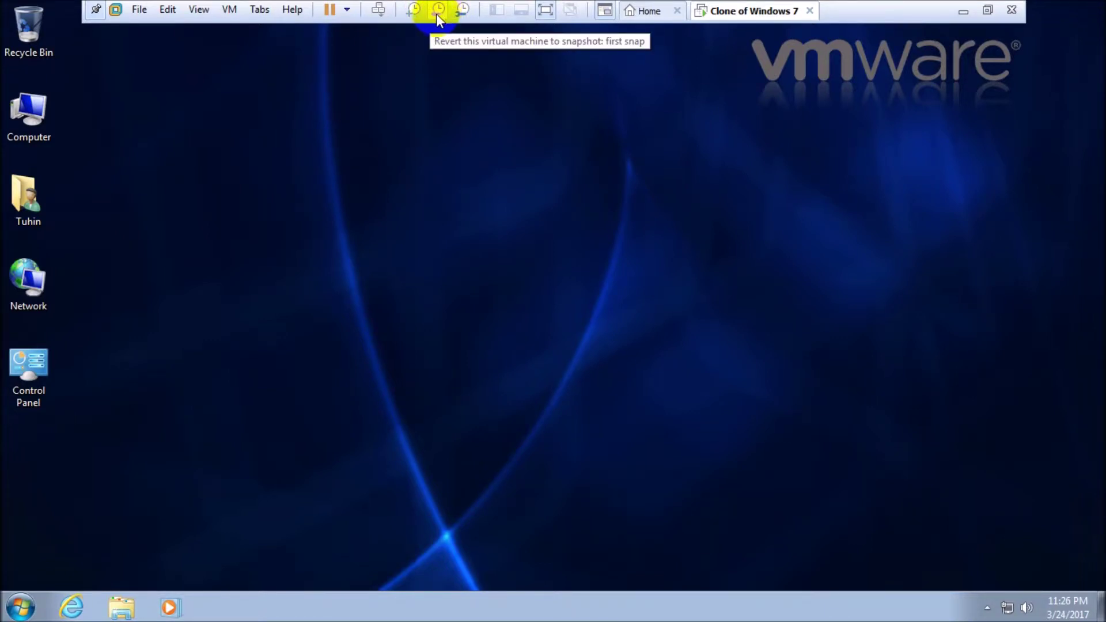
click(437, 13)
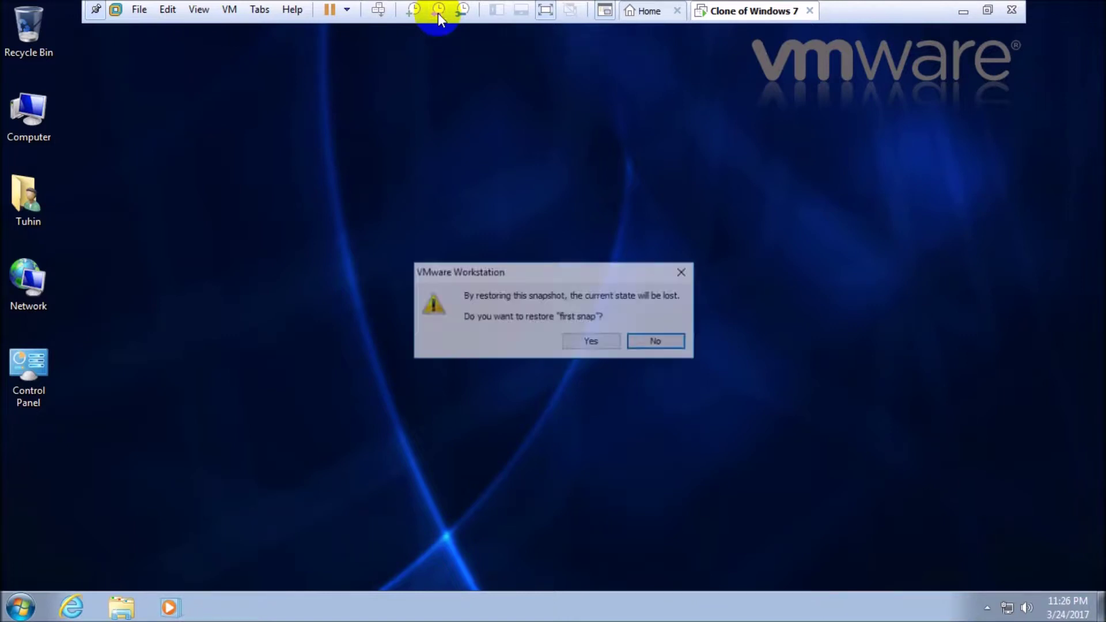
click(592, 344)
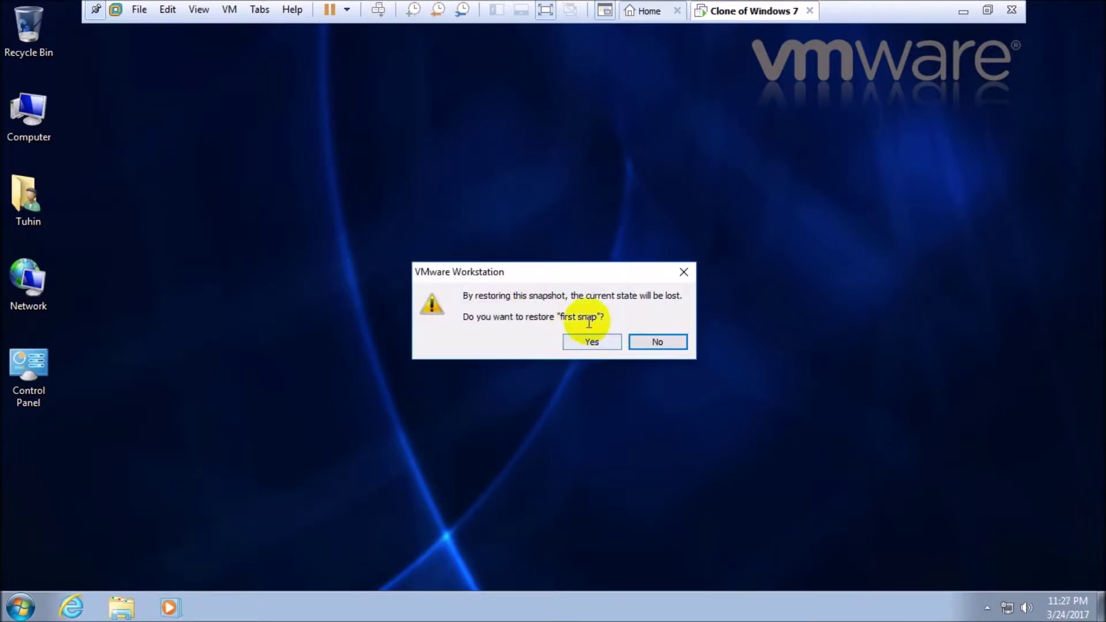
click(599, 345)
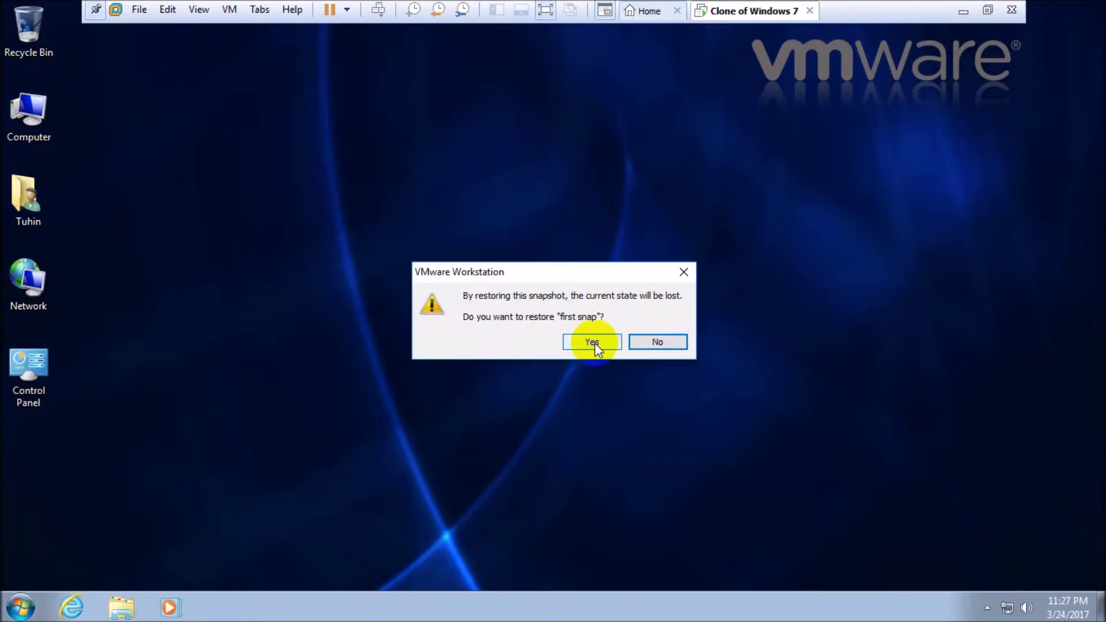
click(681, 275)
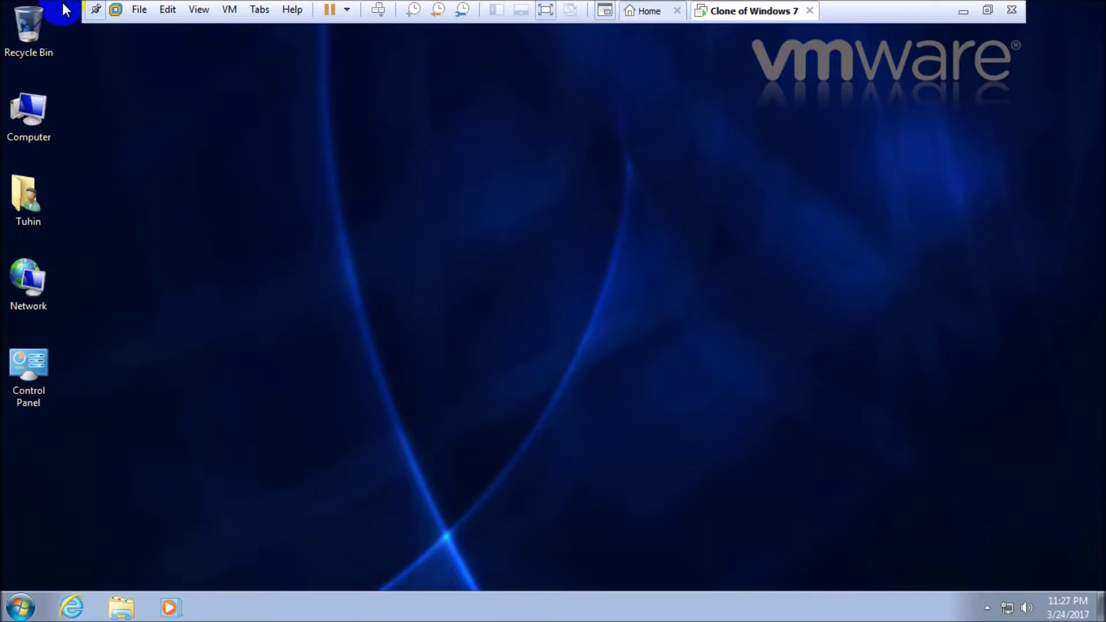
Hide the Control Panel and Network icons from the guest desktop through the desktop icon settings, and close Personalization.
right_click(172, 215)
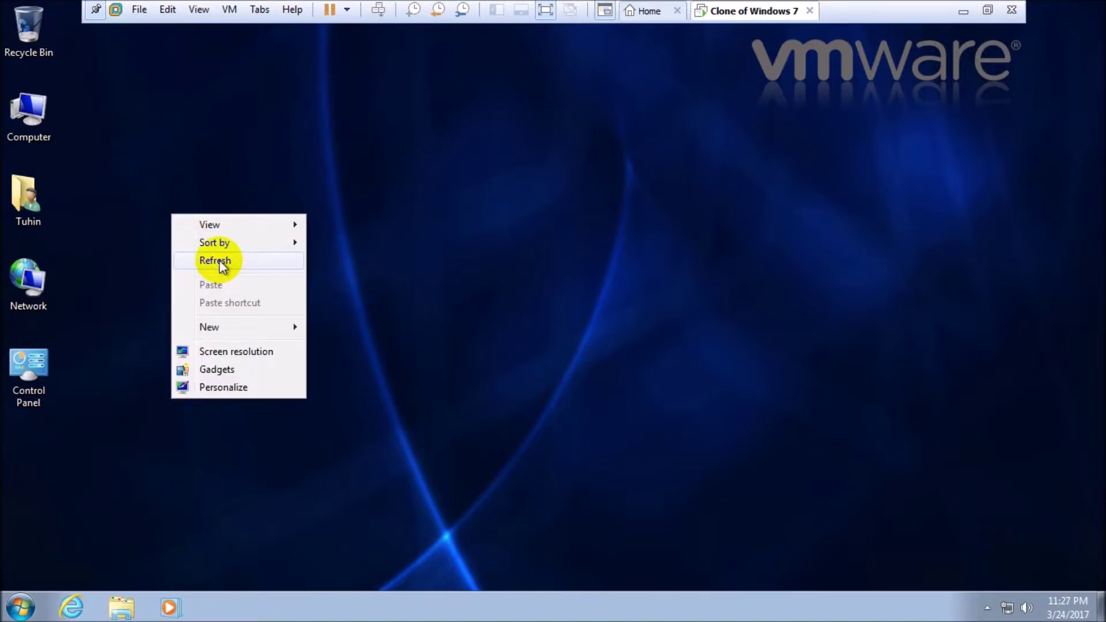
click(222, 266)
right_click(157, 159)
click(237, 333)
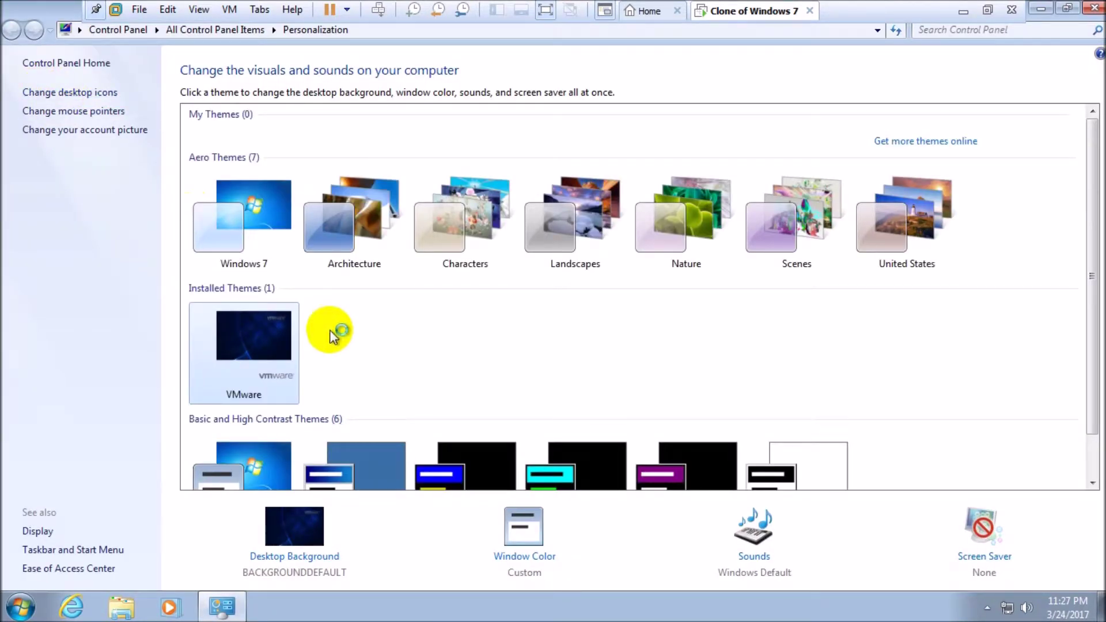
click(184, 114)
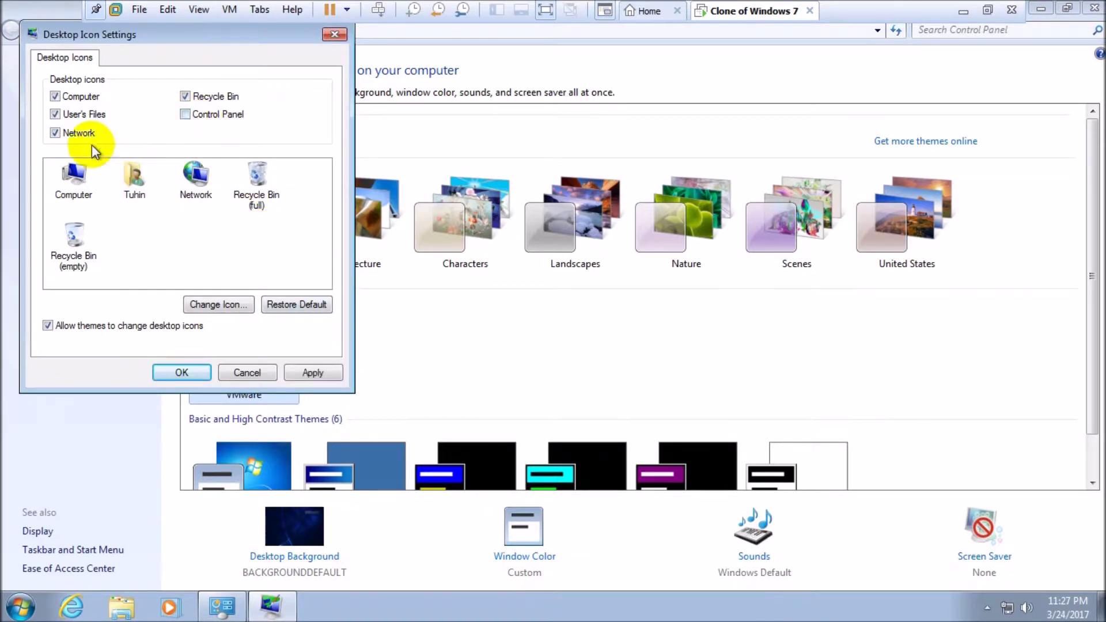
click(54, 132)
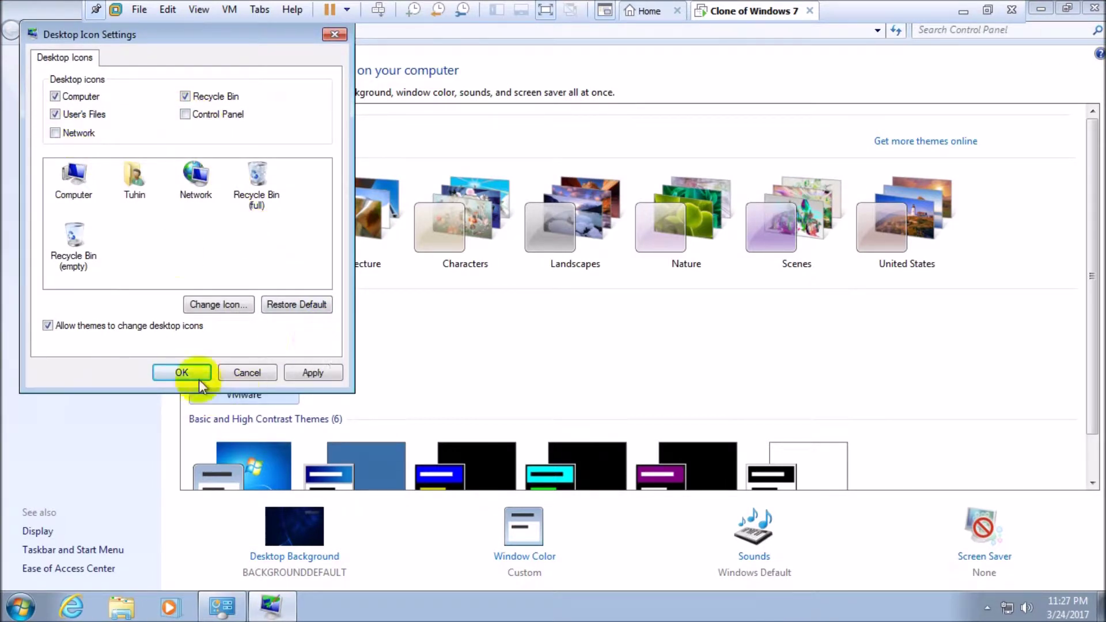
click(333, 374)
click(178, 373)
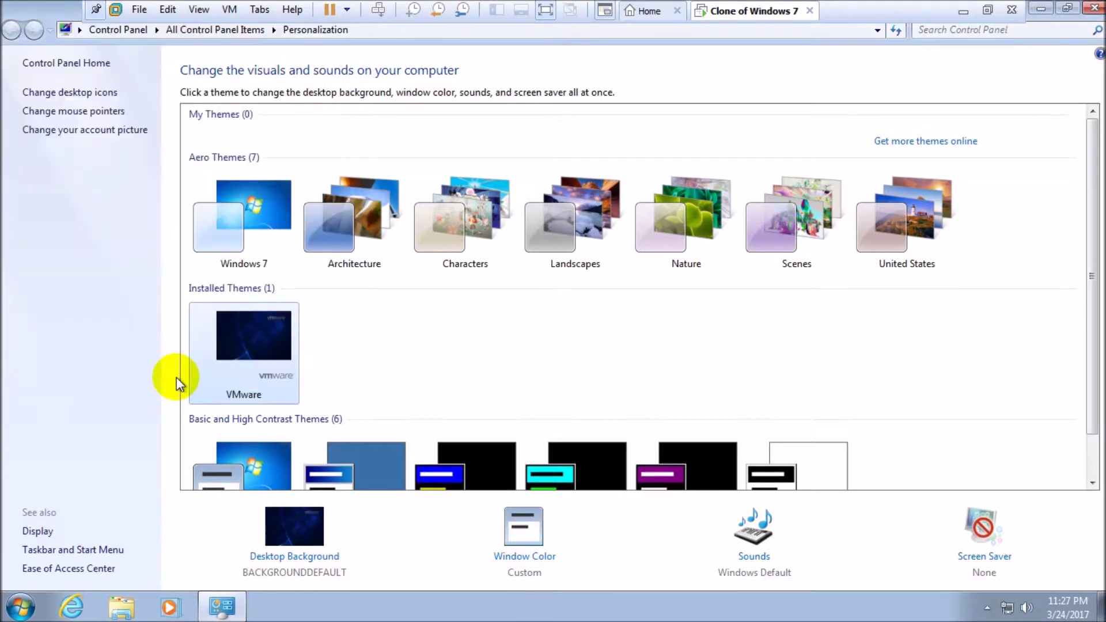
click(1095, 8)
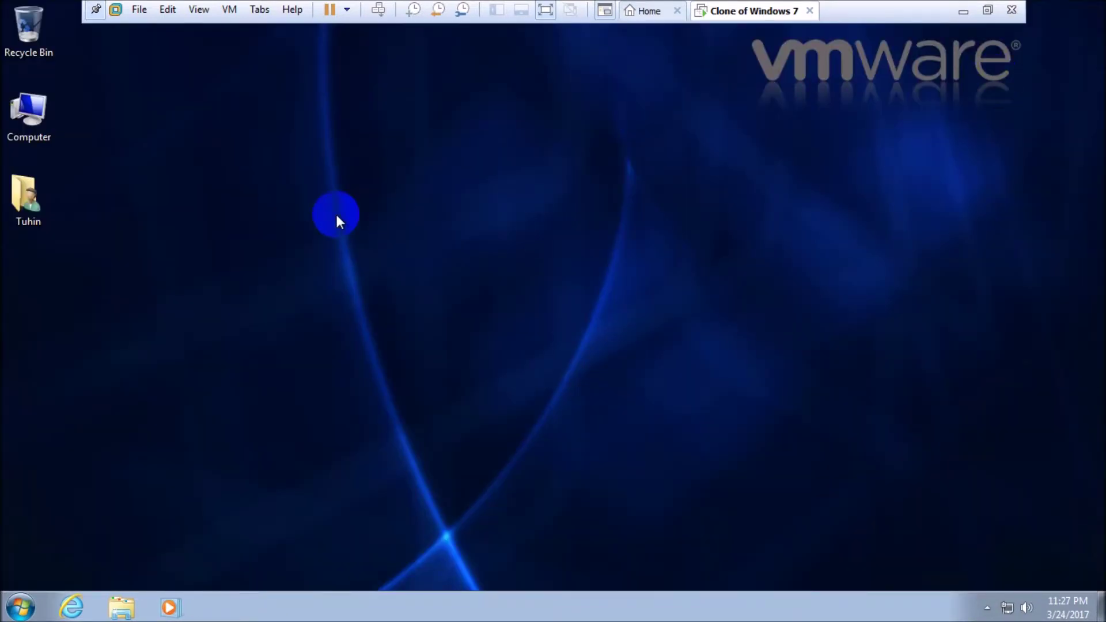
Rearrange the desktop icons so the user's files folder is first, Computer second and Recycle Bin third, and refresh the desktop.
drag(28, 28, 29, 282)
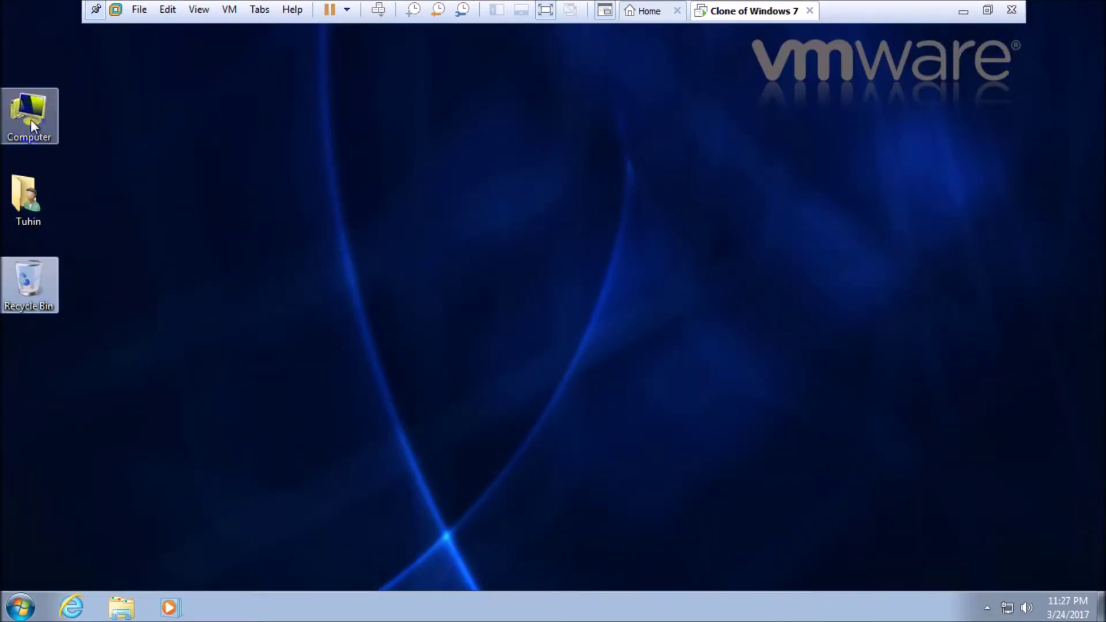
drag(28, 221, 41, 46)
drag(46, 259, 34, 207)
right_click(284, 148)
right_click(316, 199)
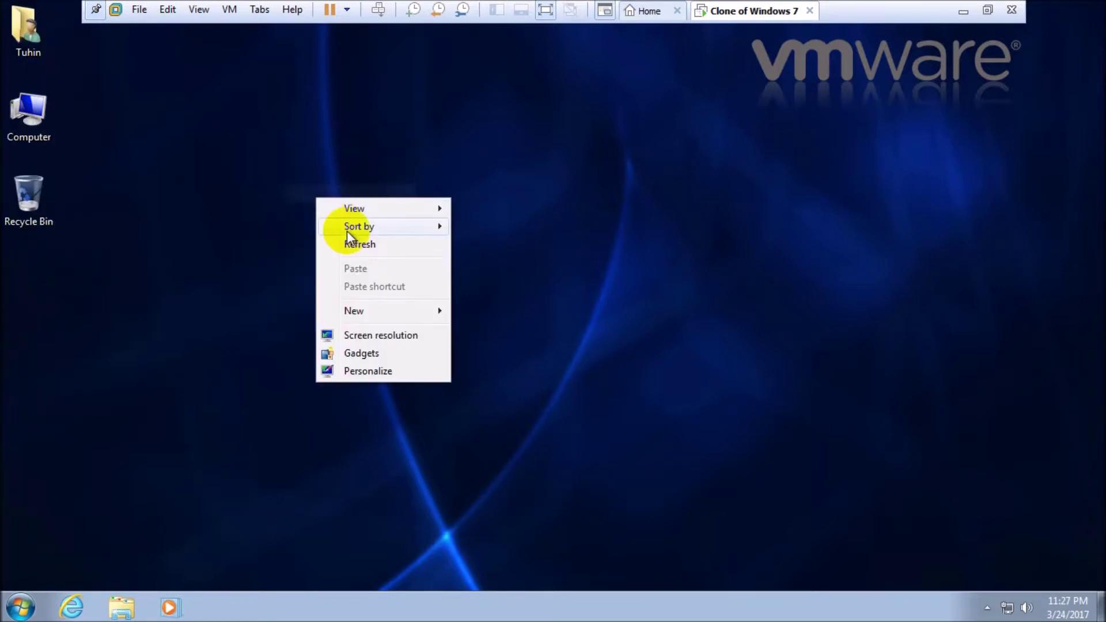
click(356, 245)
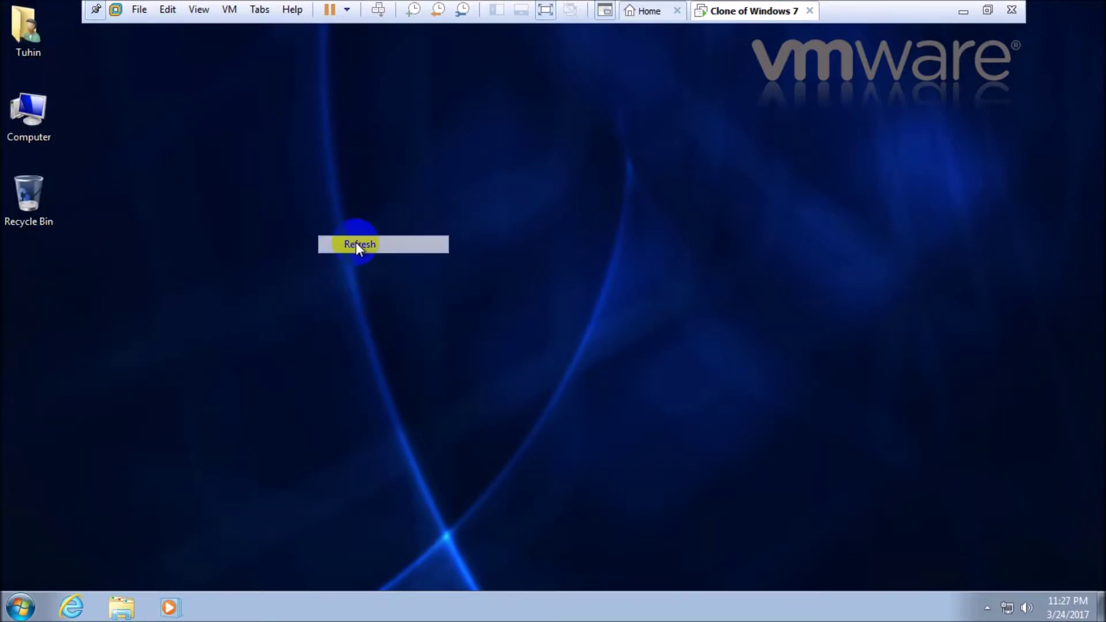
Take another snapshot of the virtual machine named "second snap", leaving the description empty.
click(412, 10)
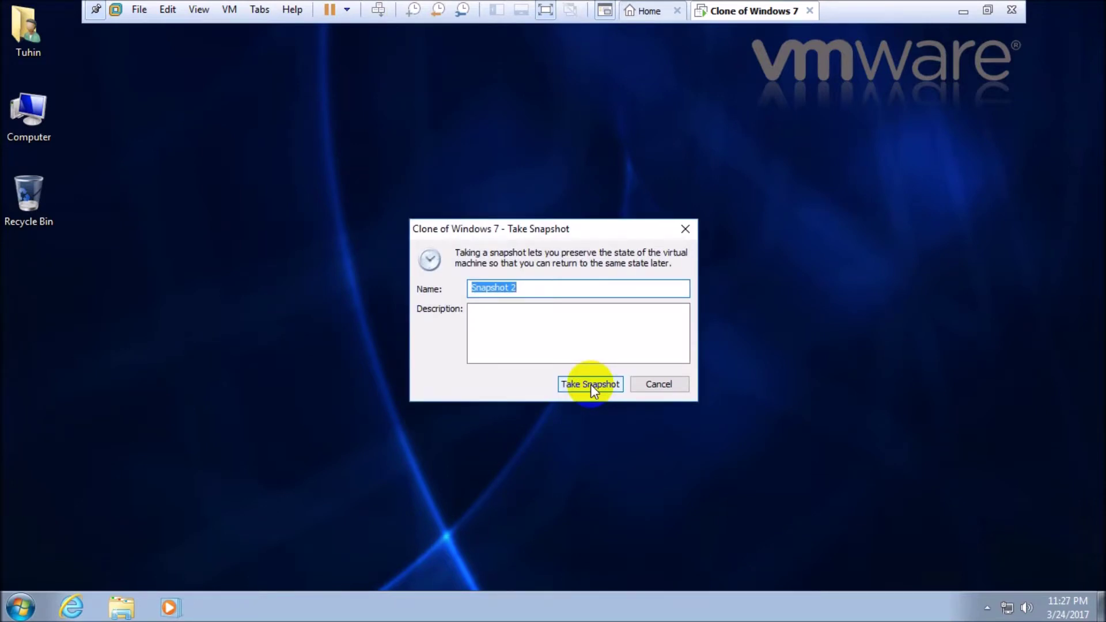
text(second snap)
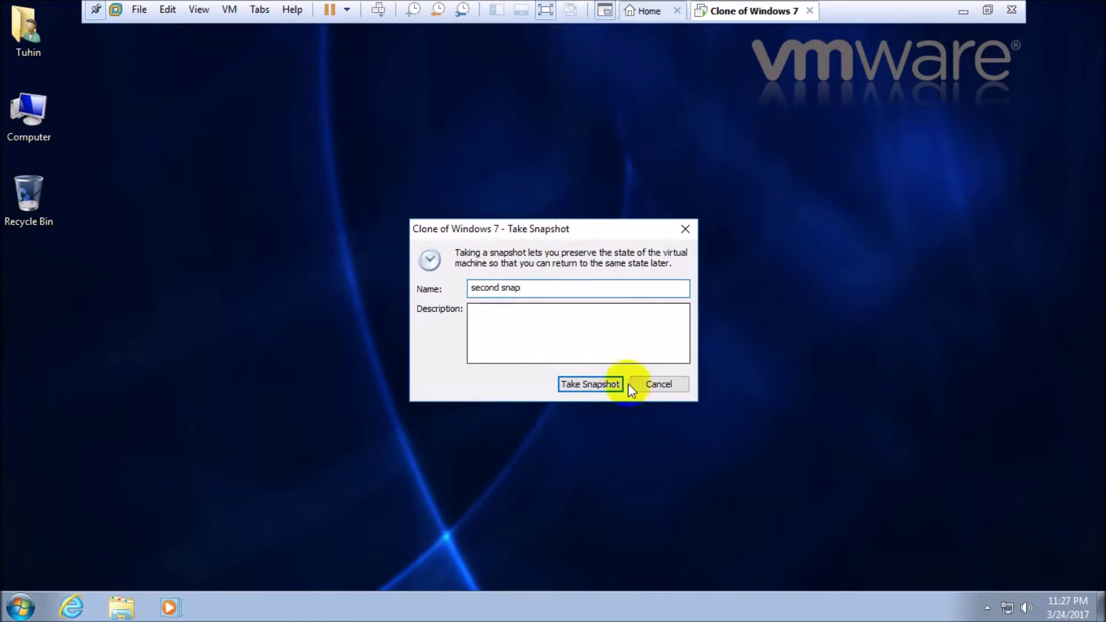
click(592, 383)
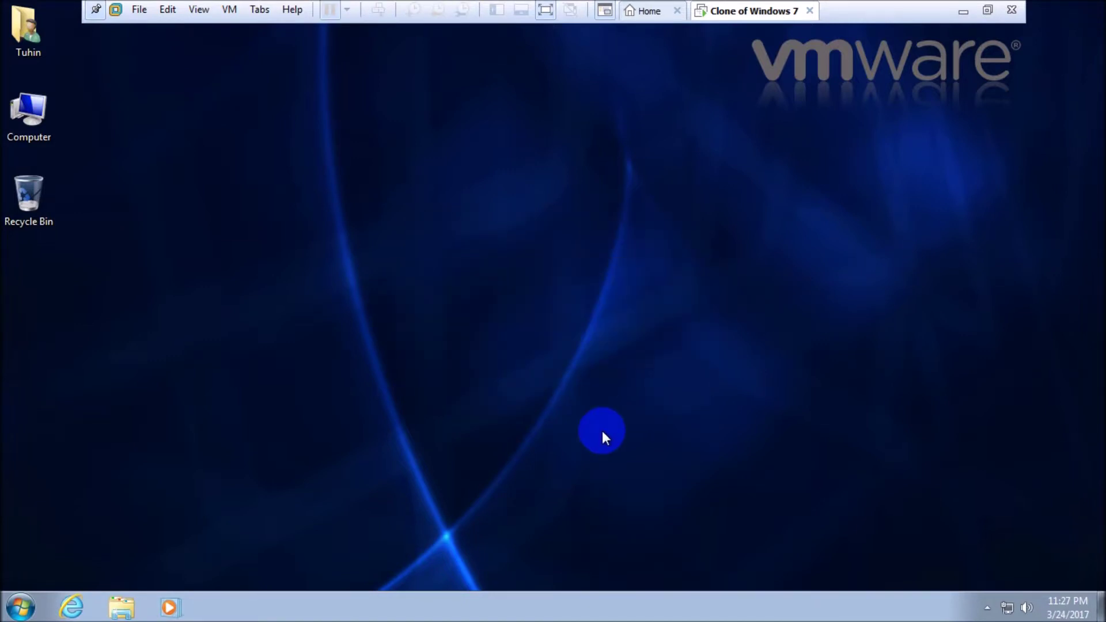
click(547, 94)
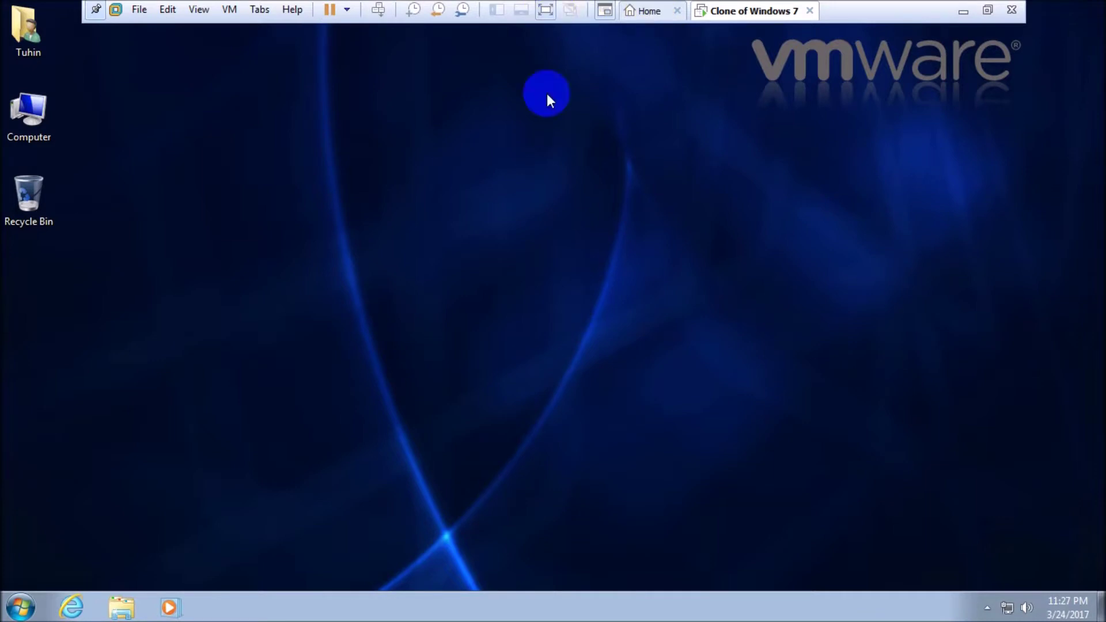
Hide the User's Files and Computer icons from the guest desktop through the desktop icon settings, and close Personalization.
key(ctrl+alt+Return)
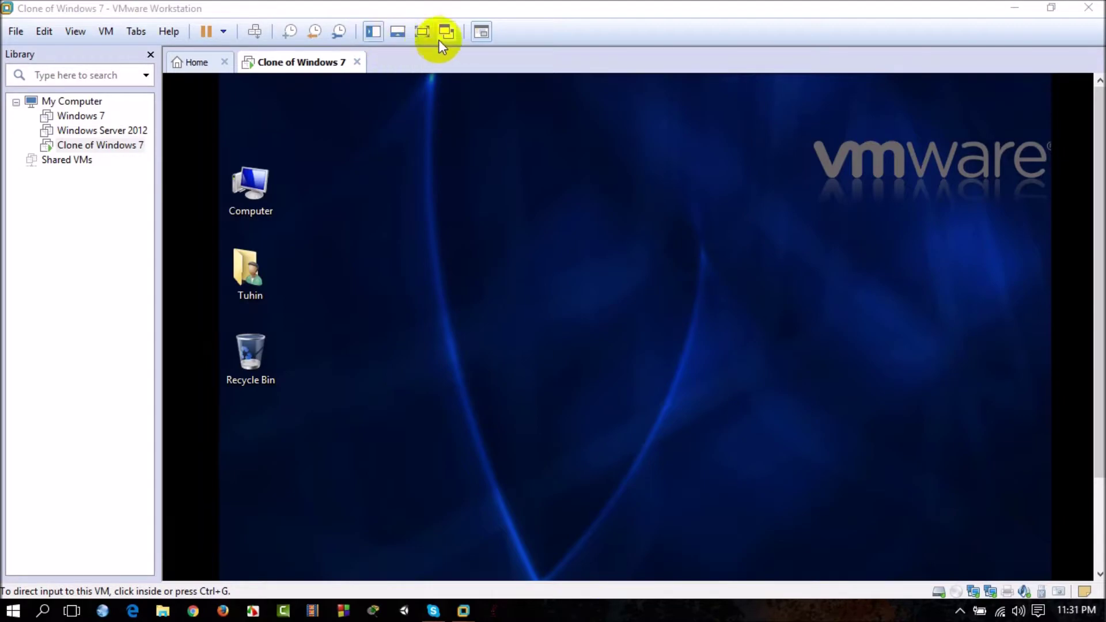
click(422, 32)
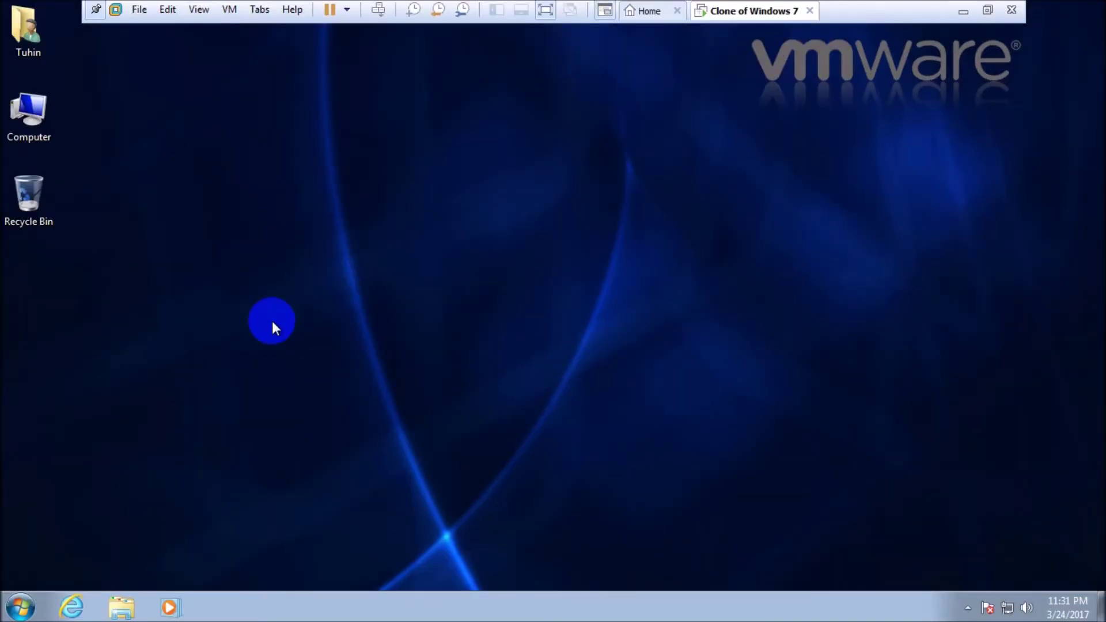
right_click(268, 126)
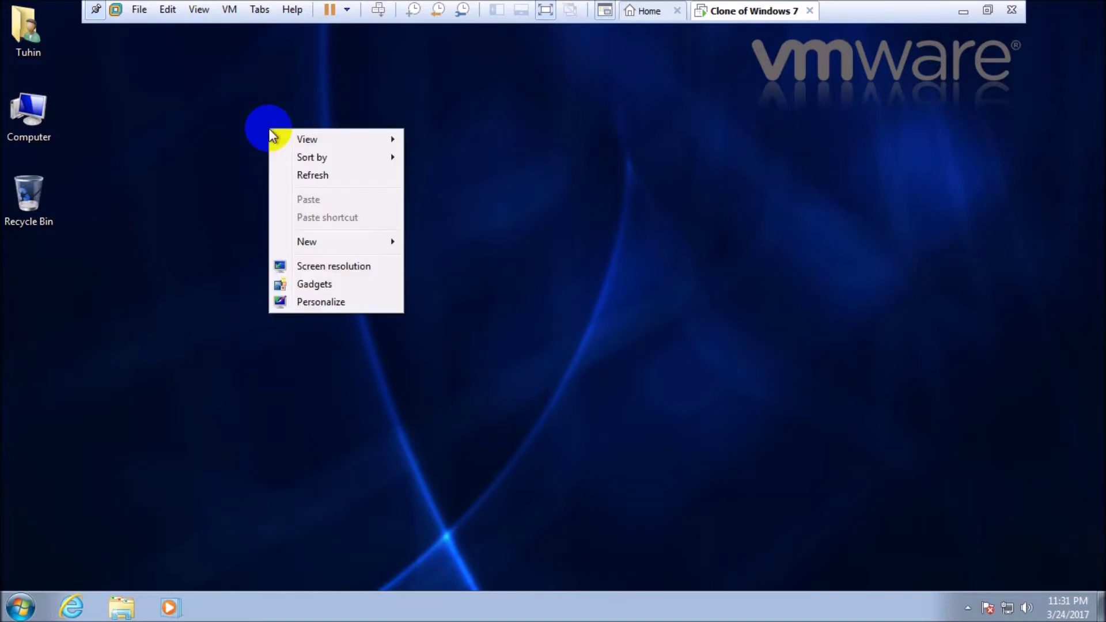
click(333, 302)
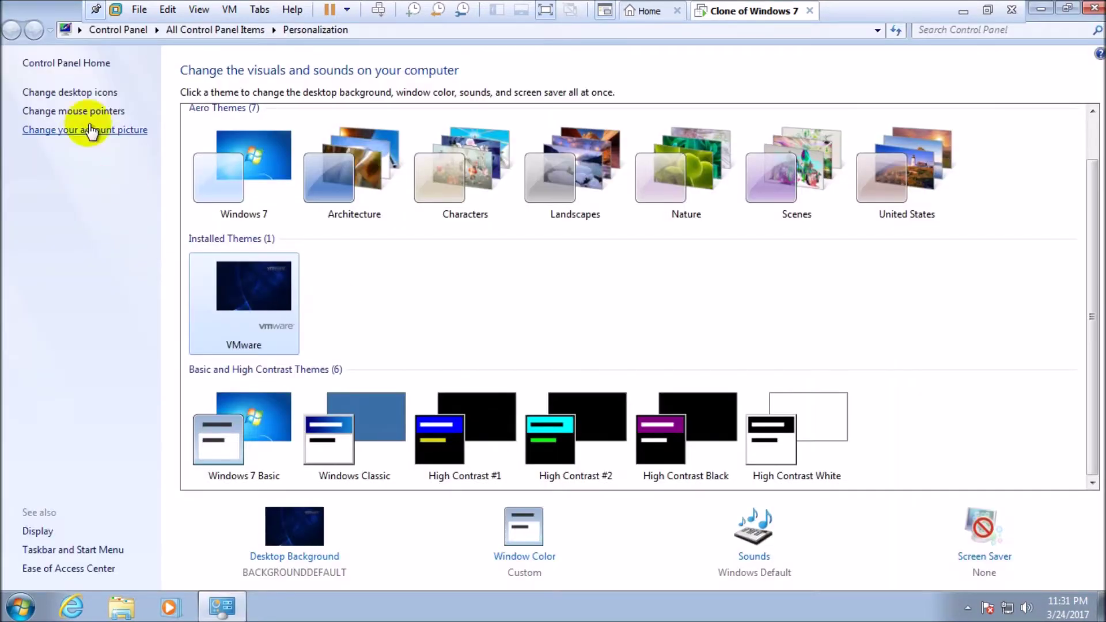
click(74, 93)
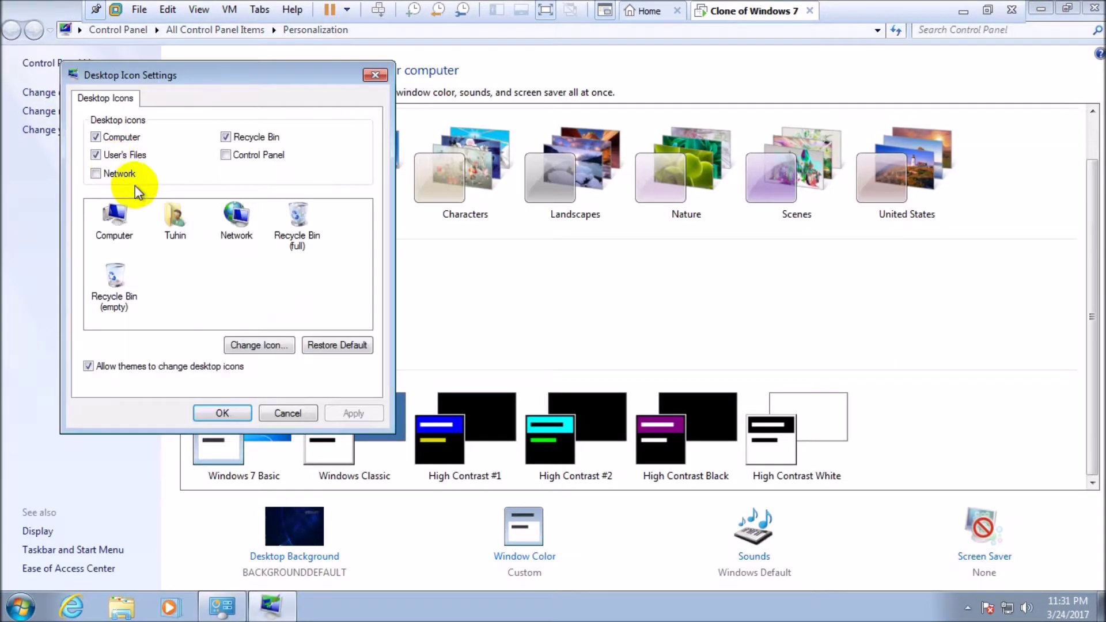
click(97, 155)
click(95, 137)
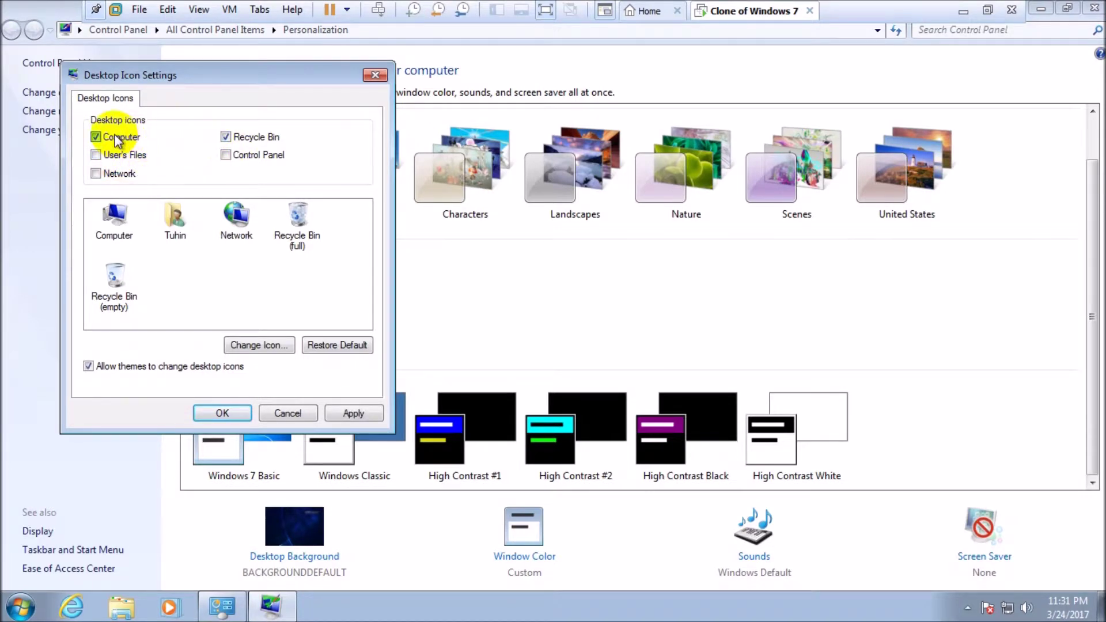
click(344, 413)
click(224, 413)
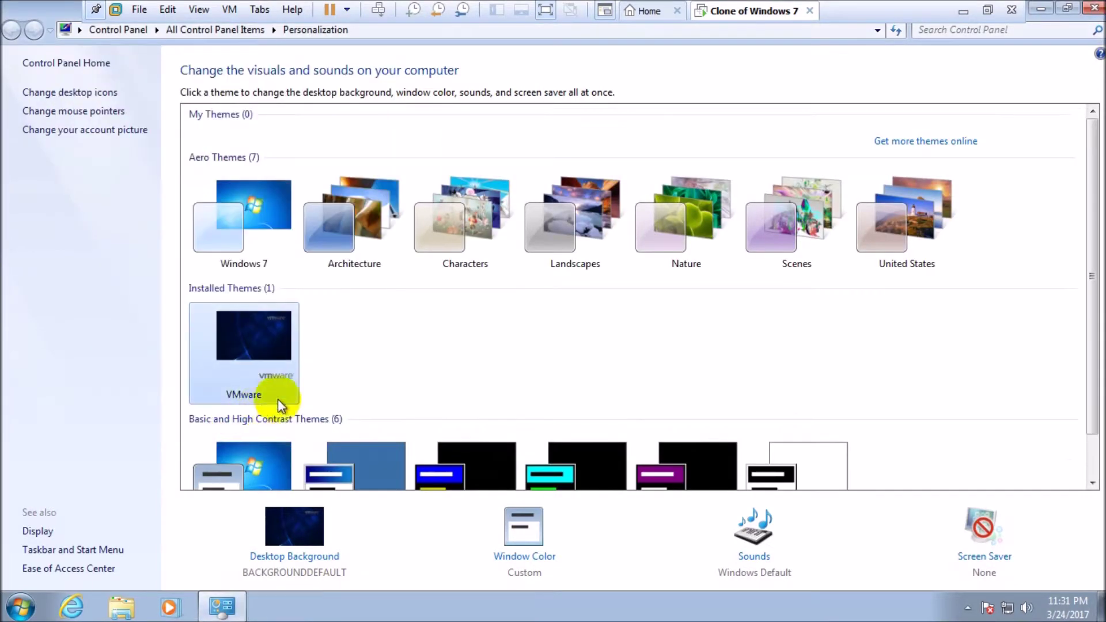
click(1093, 10)
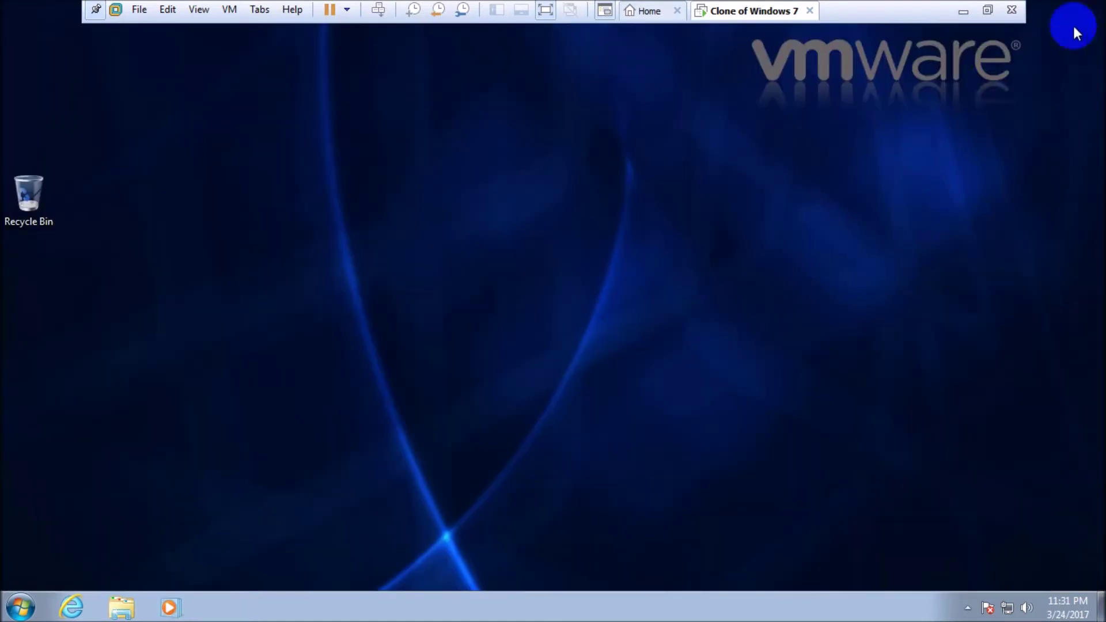
right_click(415, 166)
click(440, 213)
right_click(440, 213)
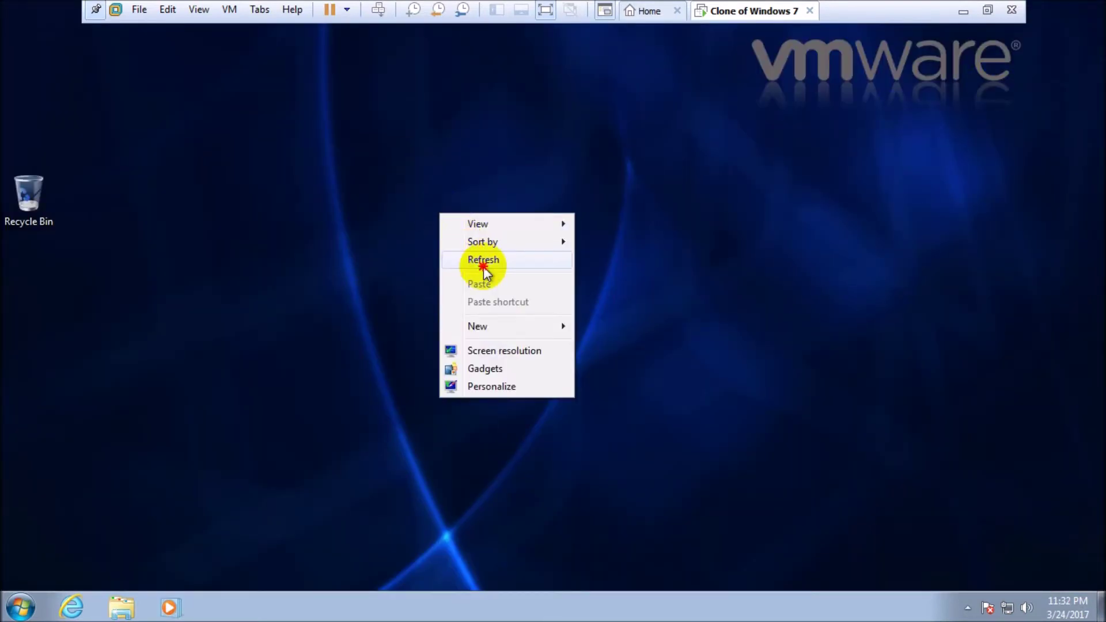
Move the Recycle Bin icon to the upper-left corner of the guest desktop and refresh the desktop.
click(482, 261)
right_click(484, 267)
click(522, 316)
drag(17, 191, 17, 28)
right_click(166, 123)
click(212, 171)
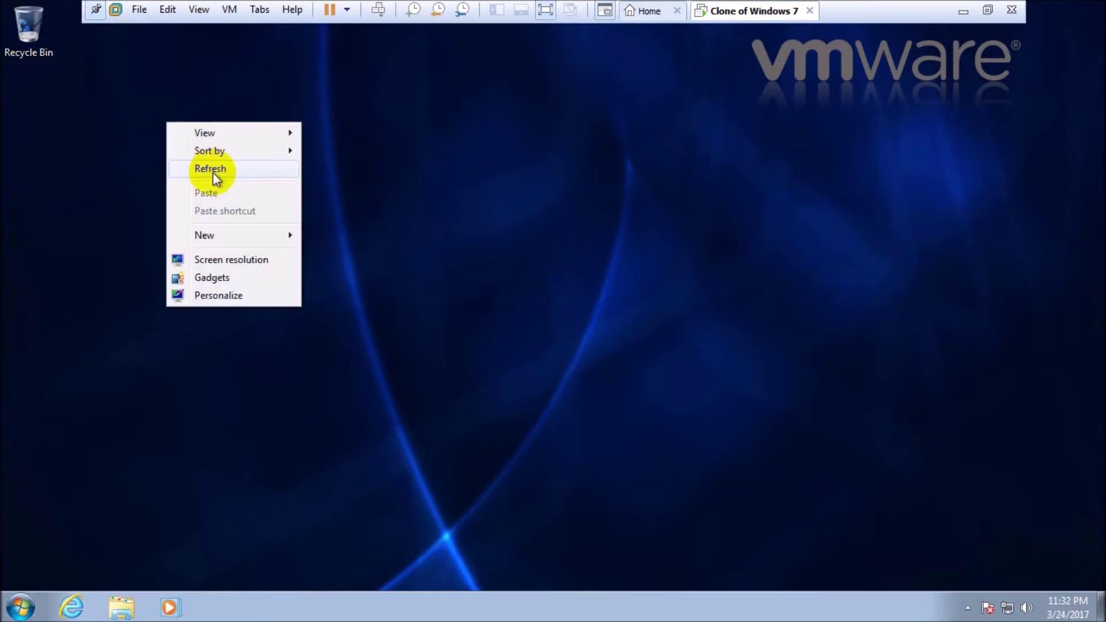
Take another snapshot of the virtual machine with the default name and no description, leaving full screen while it saves and re-entering it.
click(412, 13)
click(593, 386)
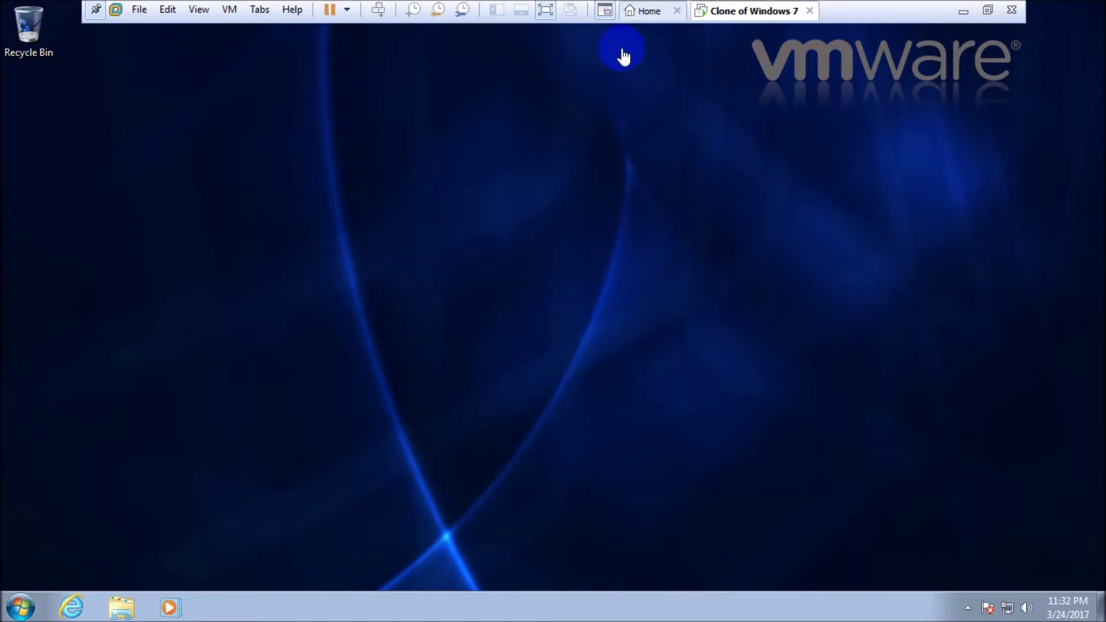
click(547, 11)
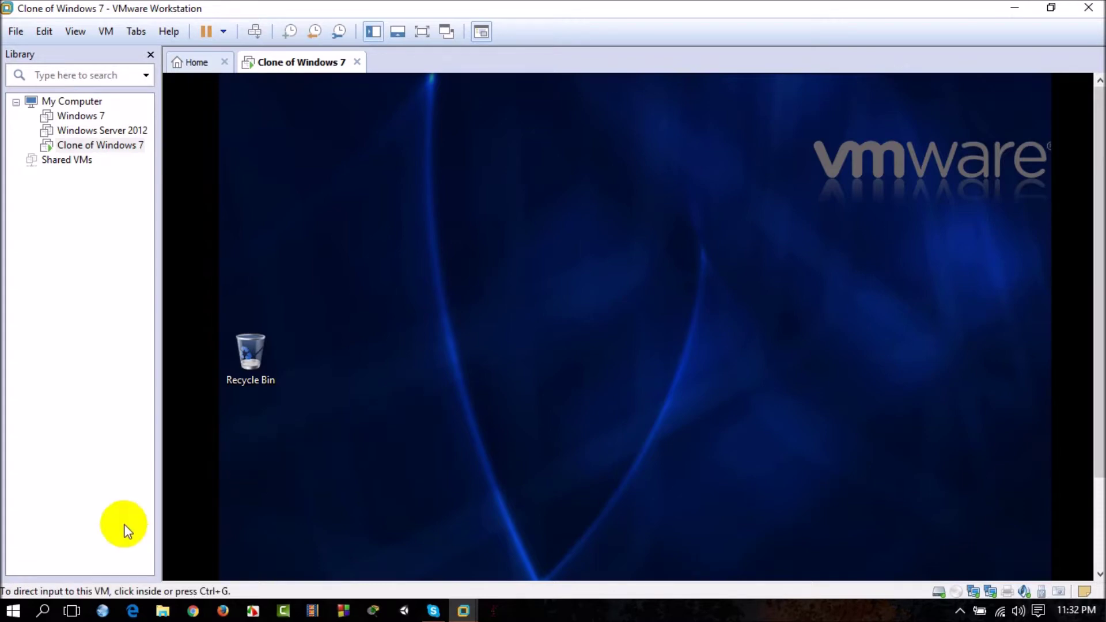
click(423, 32)
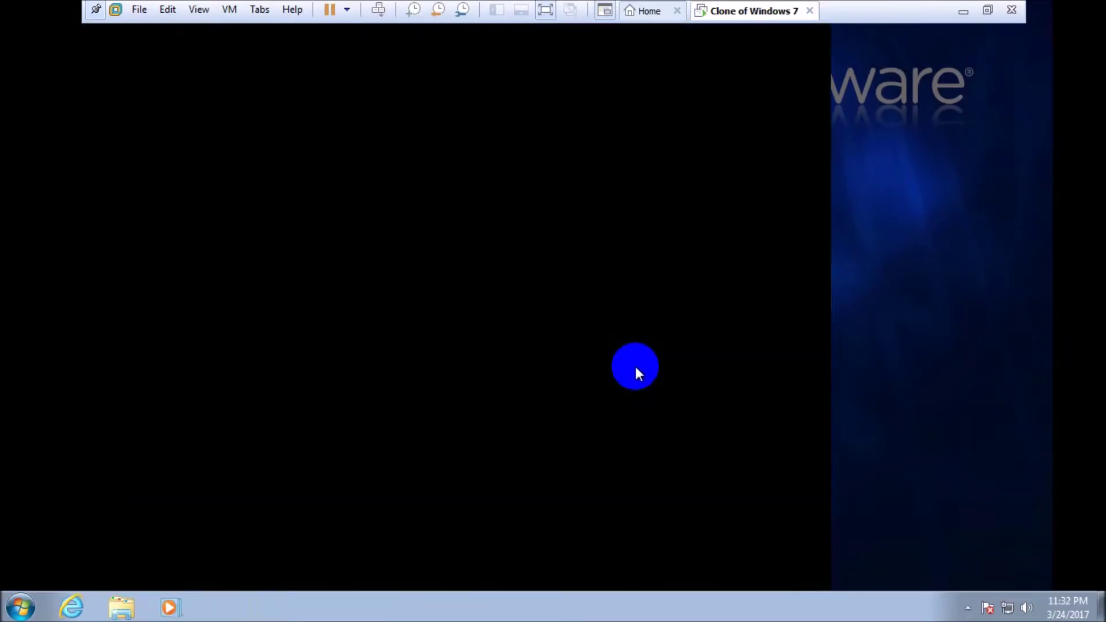
Refresh the guest desktop twice.
right_click(349, 129)
click(382, 173)
right_click(390, 177)
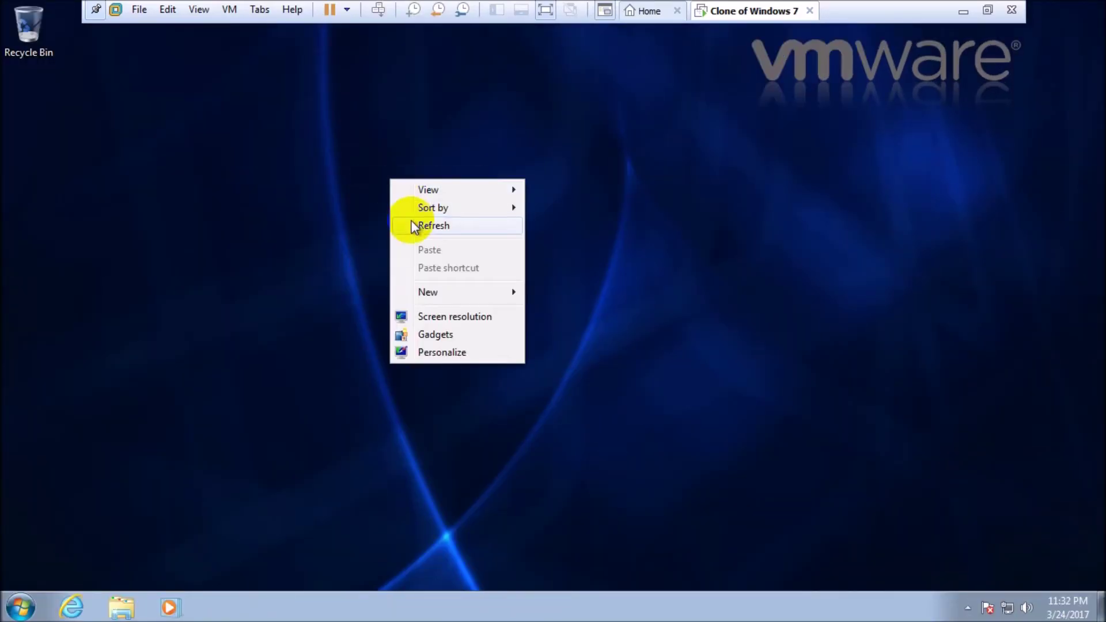
click(415, 227)
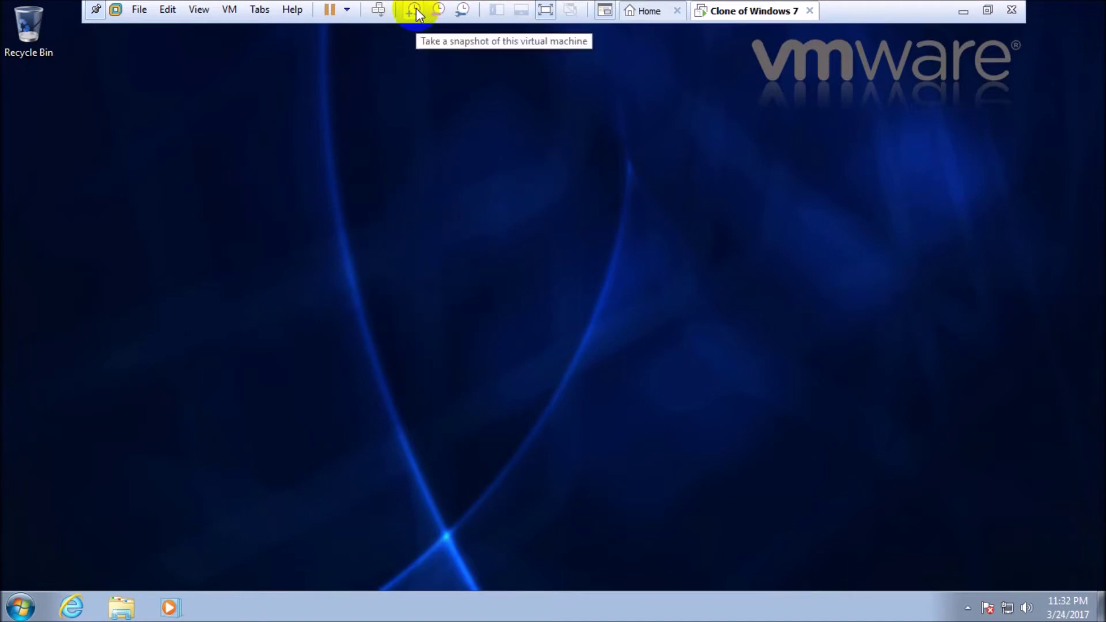
Start reverting the virtual machine to its latest snapshot, and decline the restore.
click(438, 11)
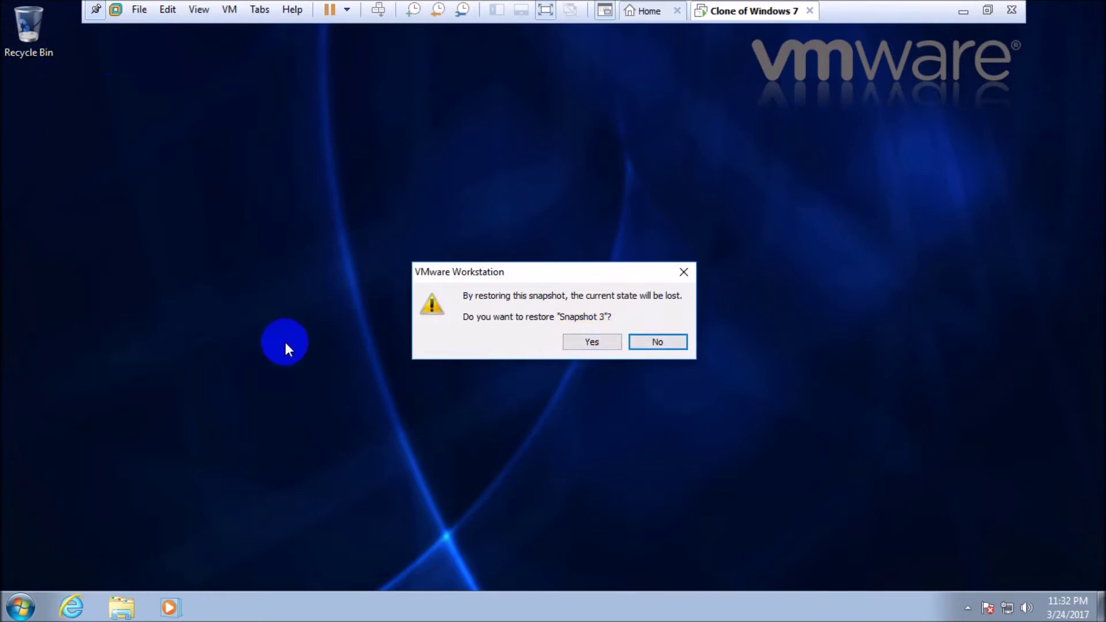
click(658, 343)
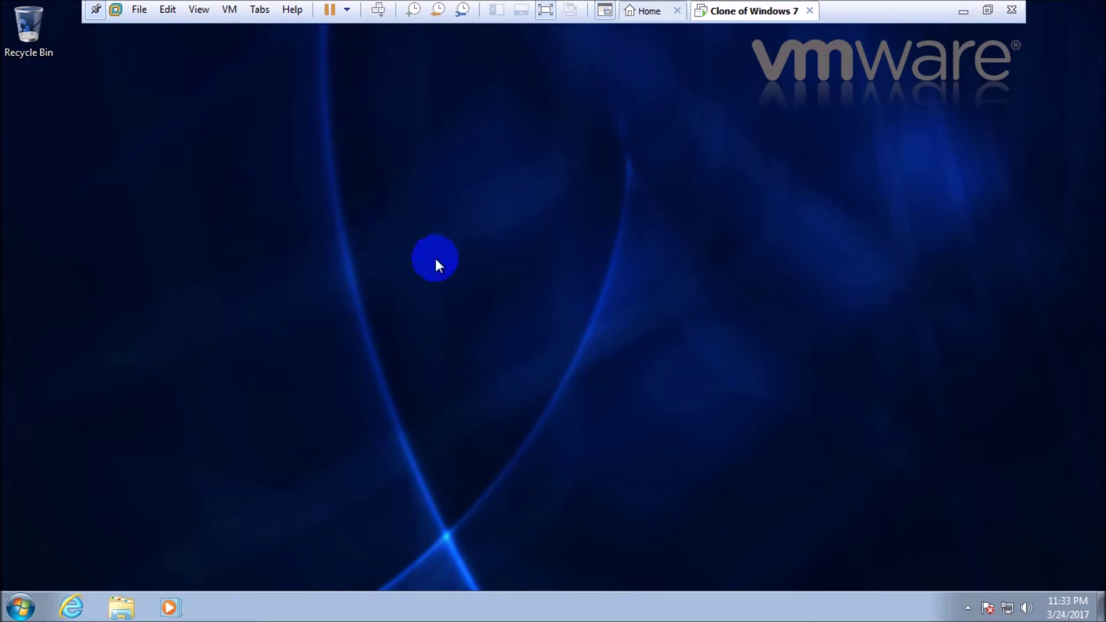
Restore the virtual machine to "first snap" through the Snapshot Manager, and close the network location prompt without choosing a network.
click(459, 15)
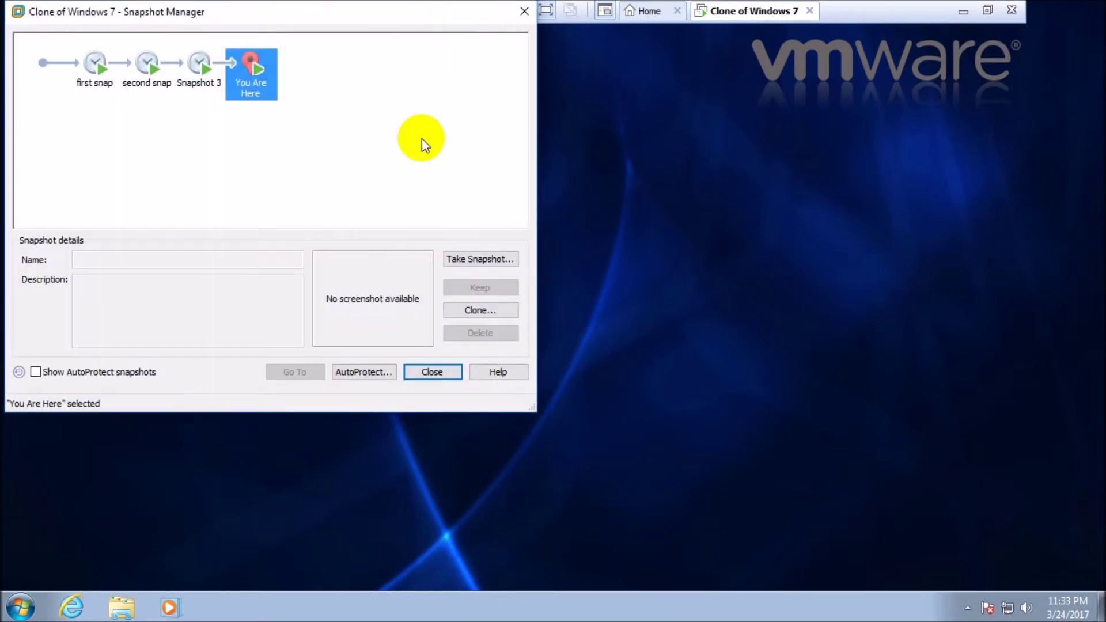
drag(417, 15, 639, 90)
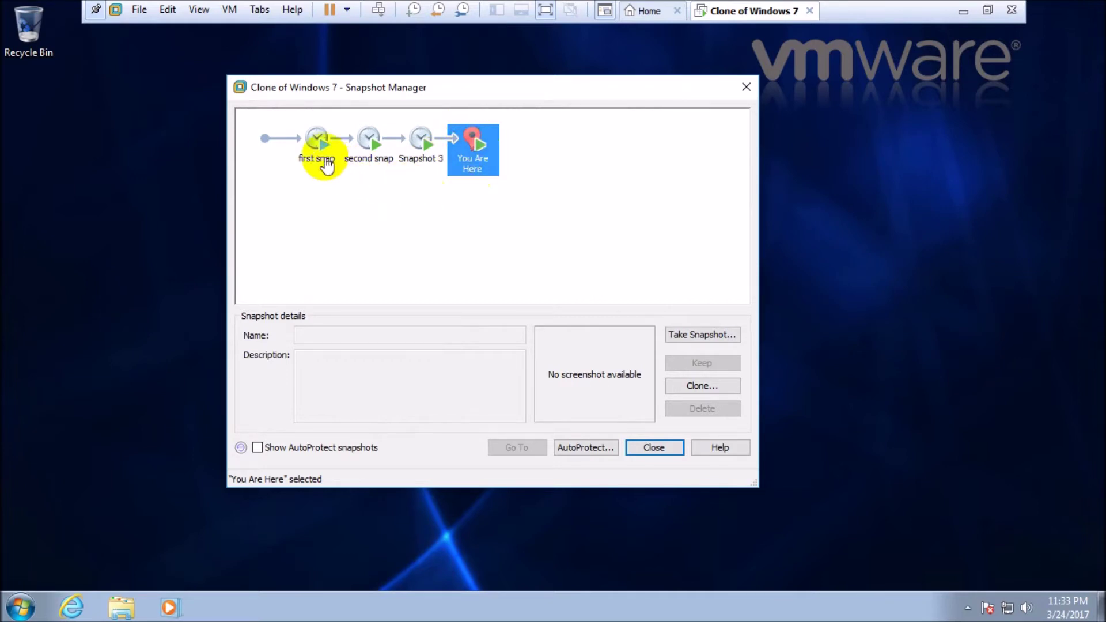
click(318, 151)
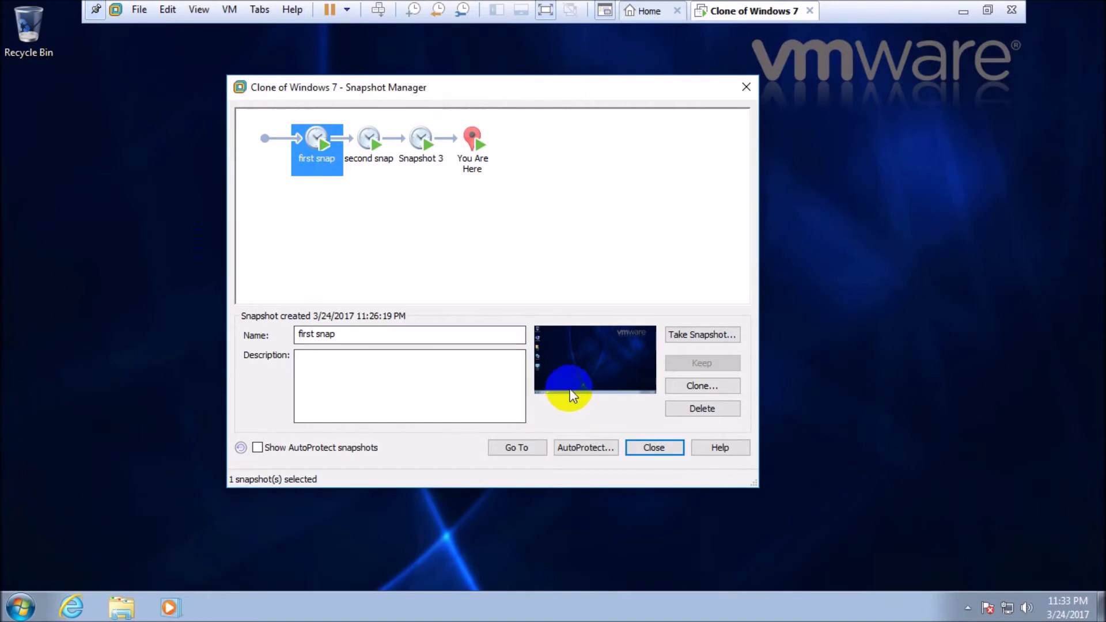
click(517, 449)
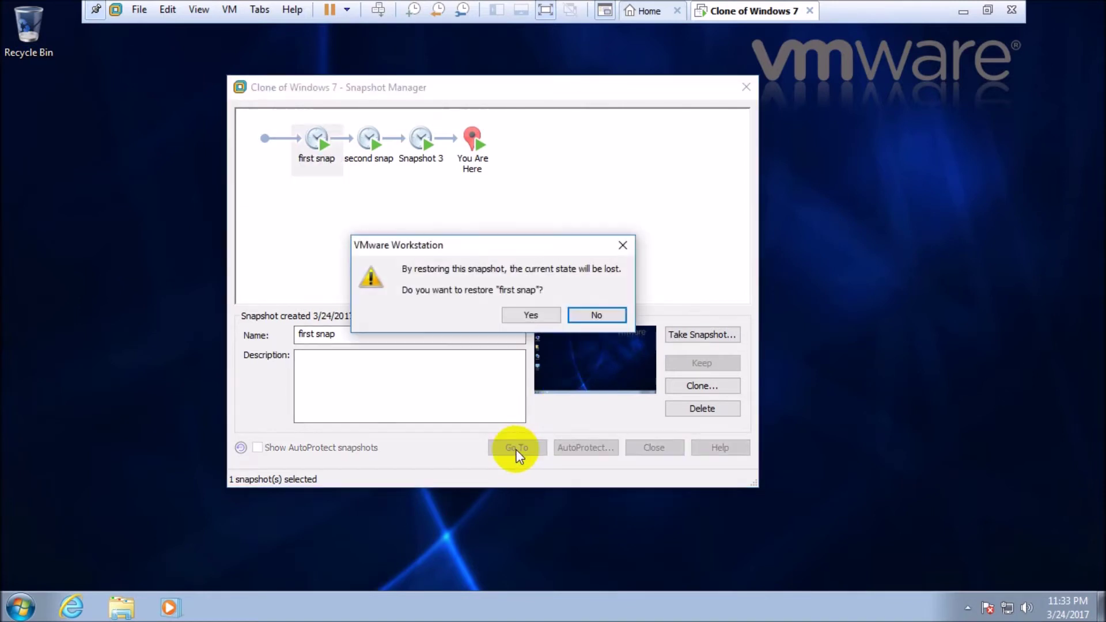
click(524, 315)
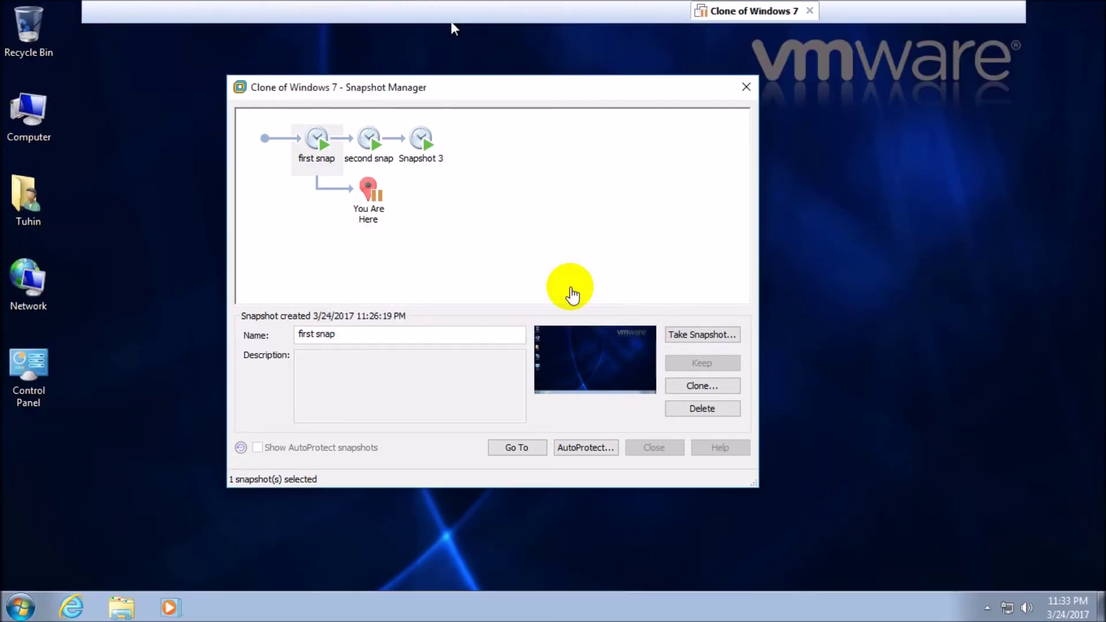
click(571, 291)
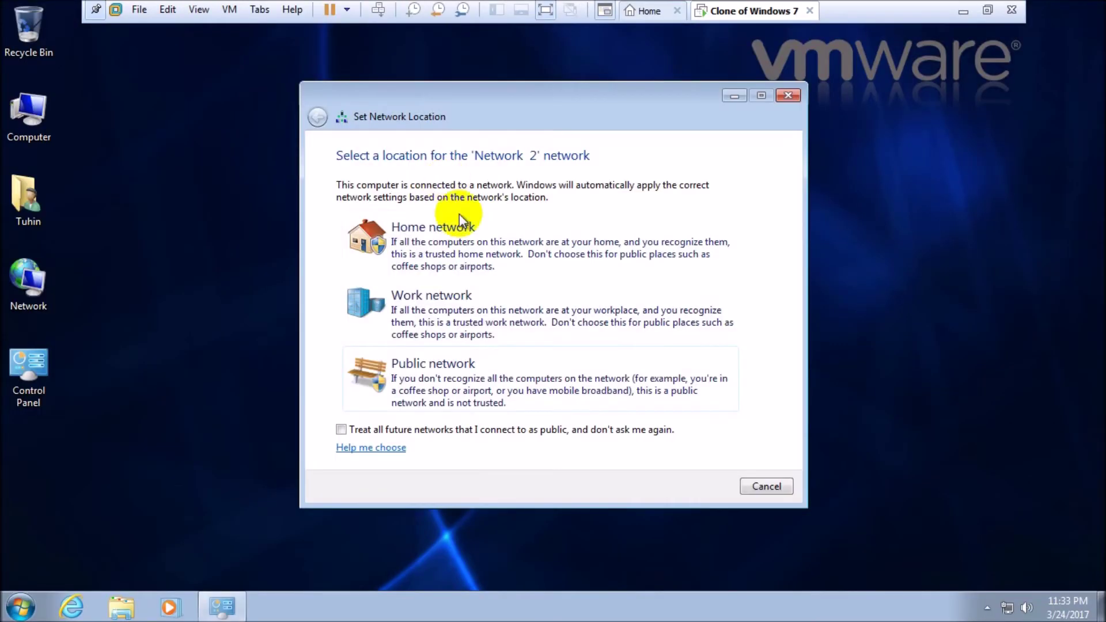
click(778, 98)
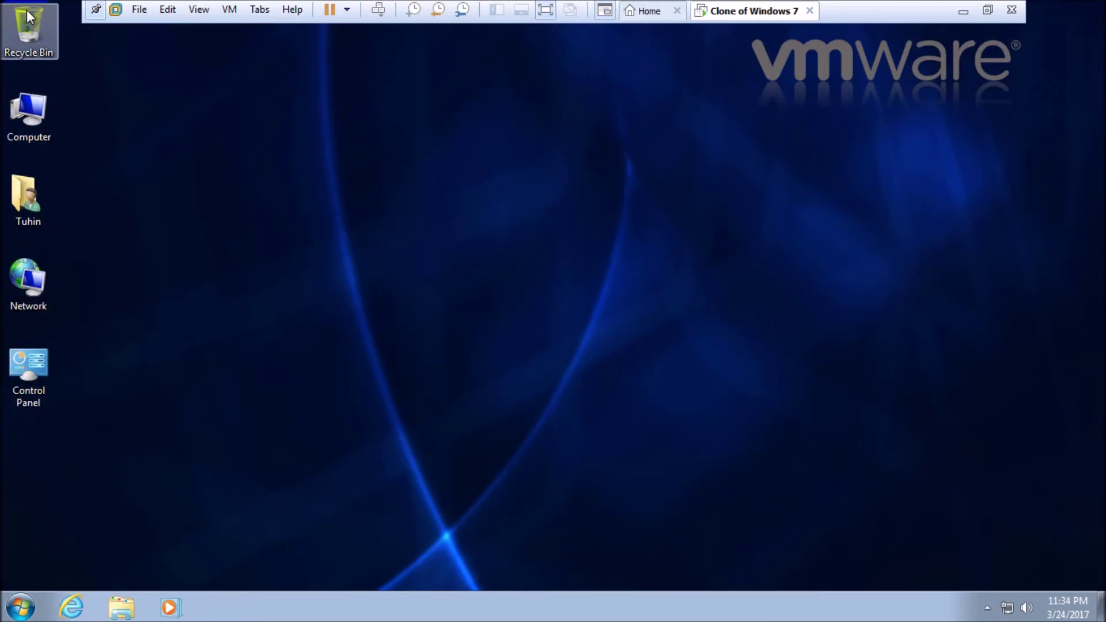
Unpin the full-screen command bar and pin it again.
click(83, 258)
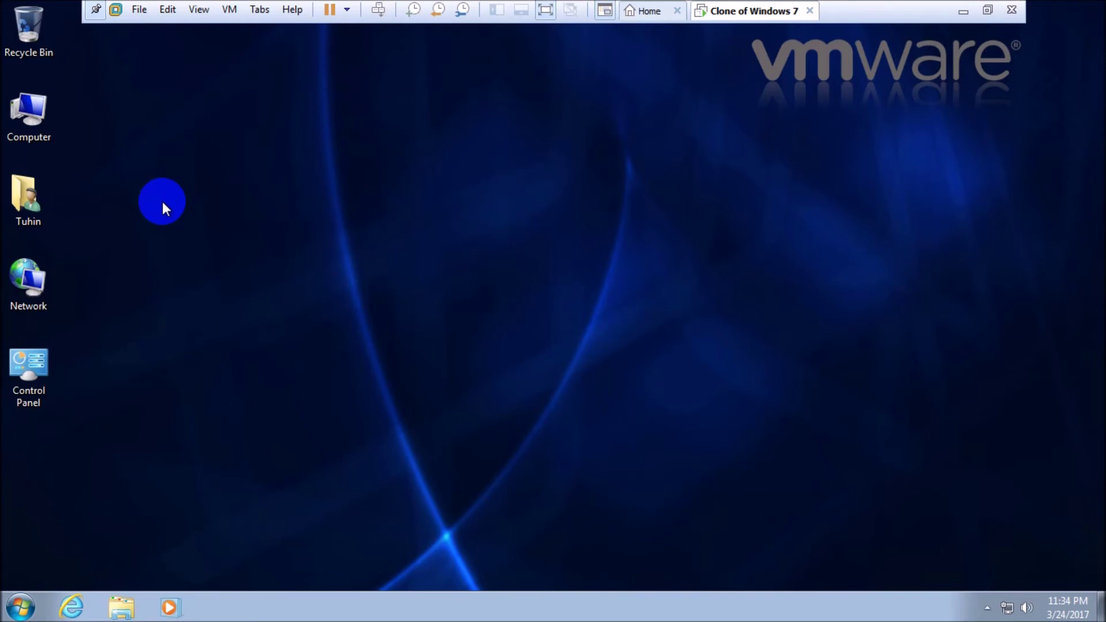
click(96, 12)
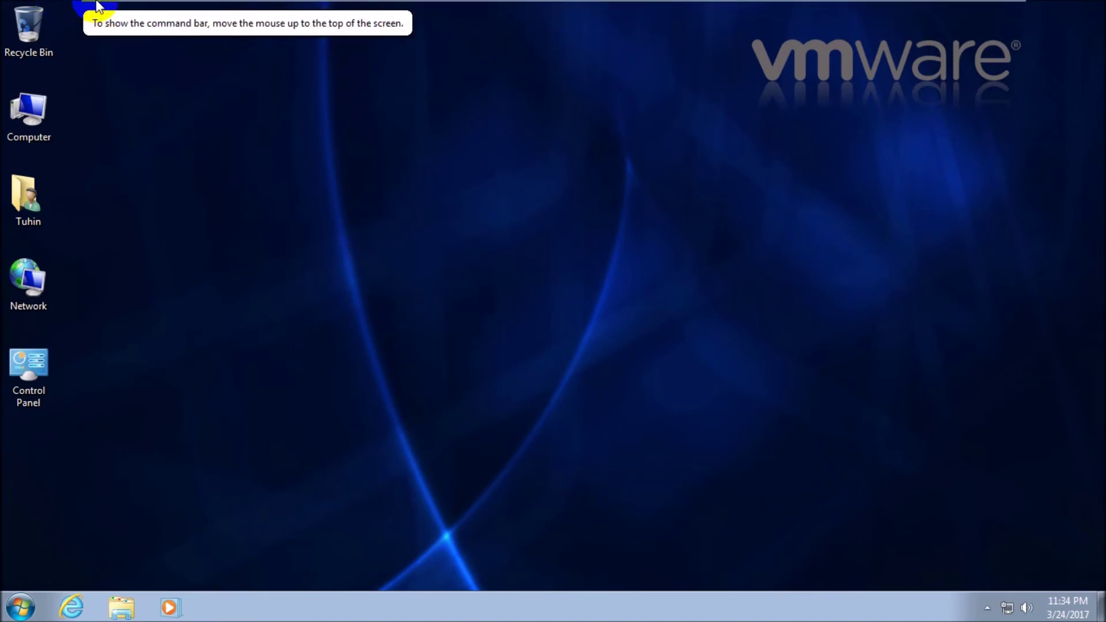
click(98, 8)
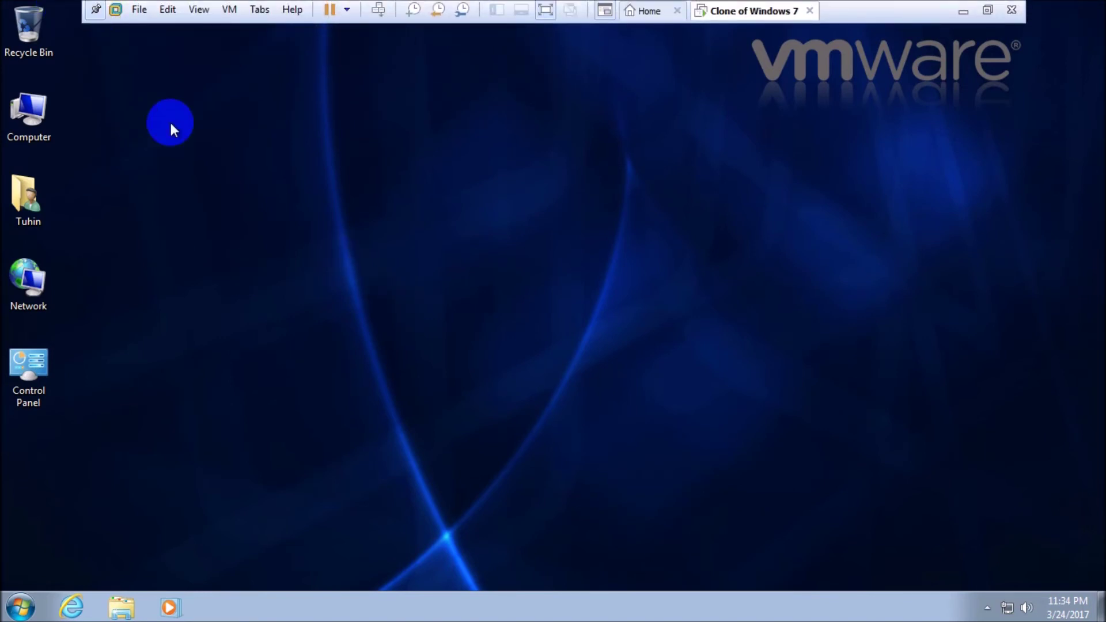
Restore the virtual machine to "Snapshot 3" through the Snapshot Manager.
click(463, 12)
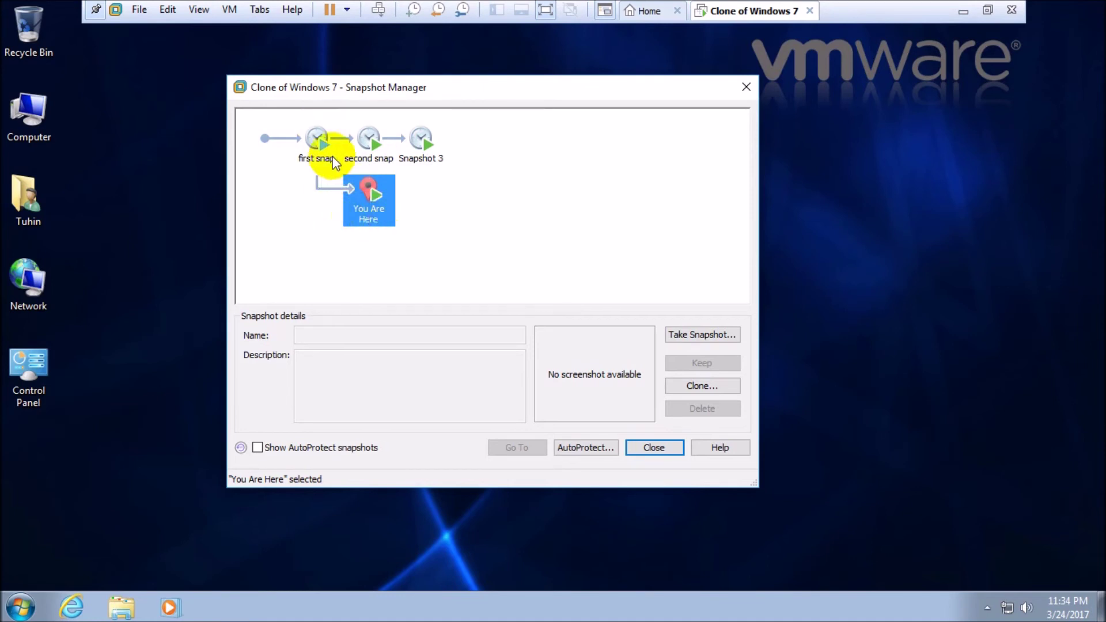
click(423, 140)
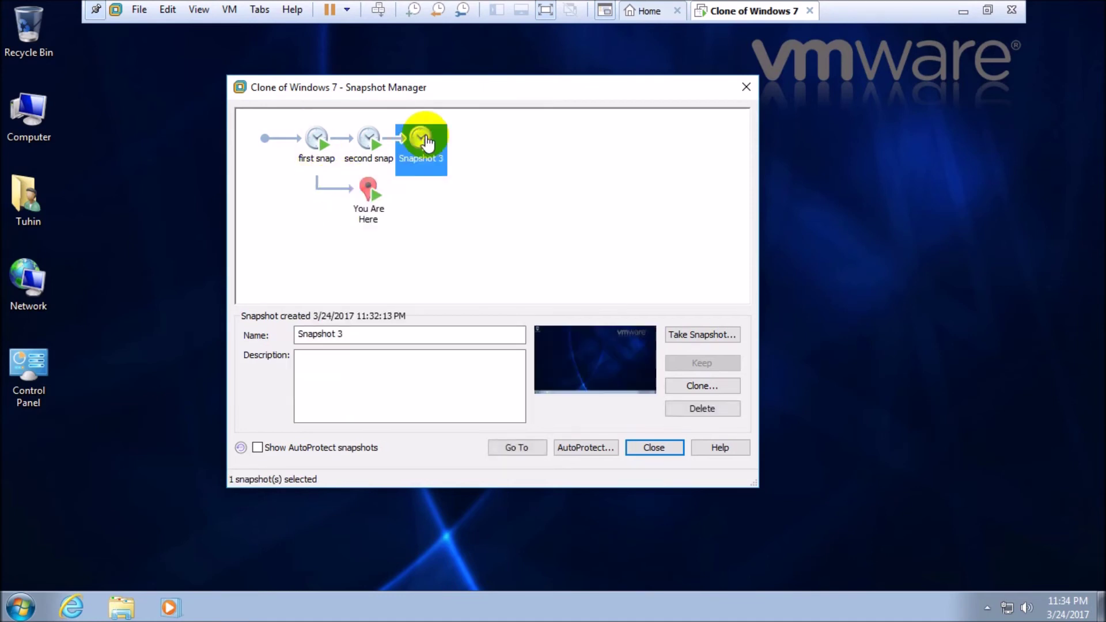
click(515, 448)
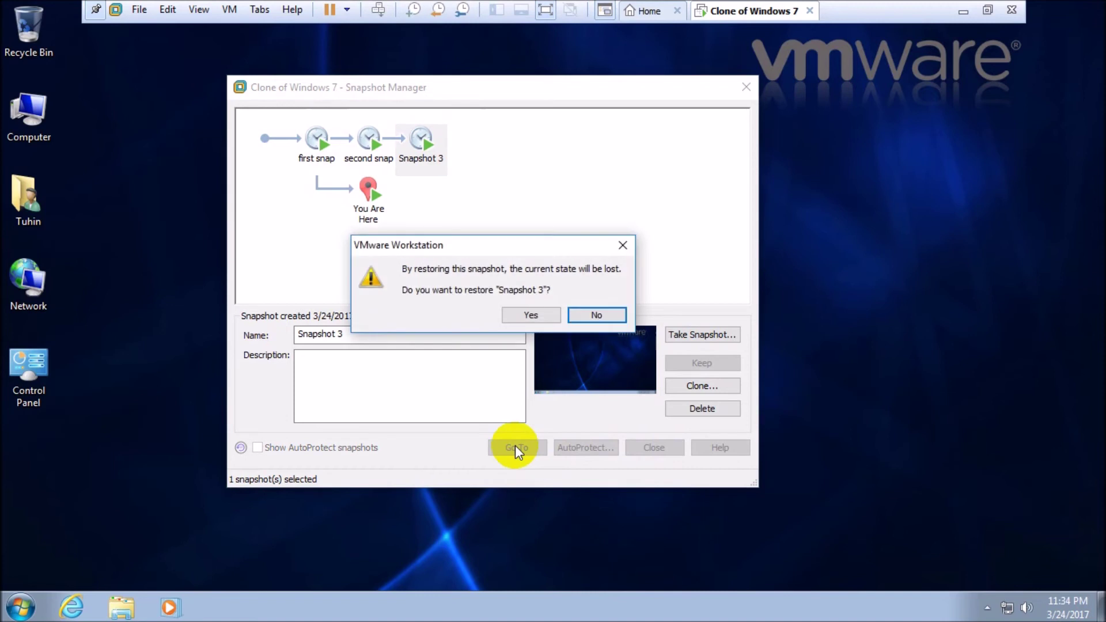
click(528, 314)
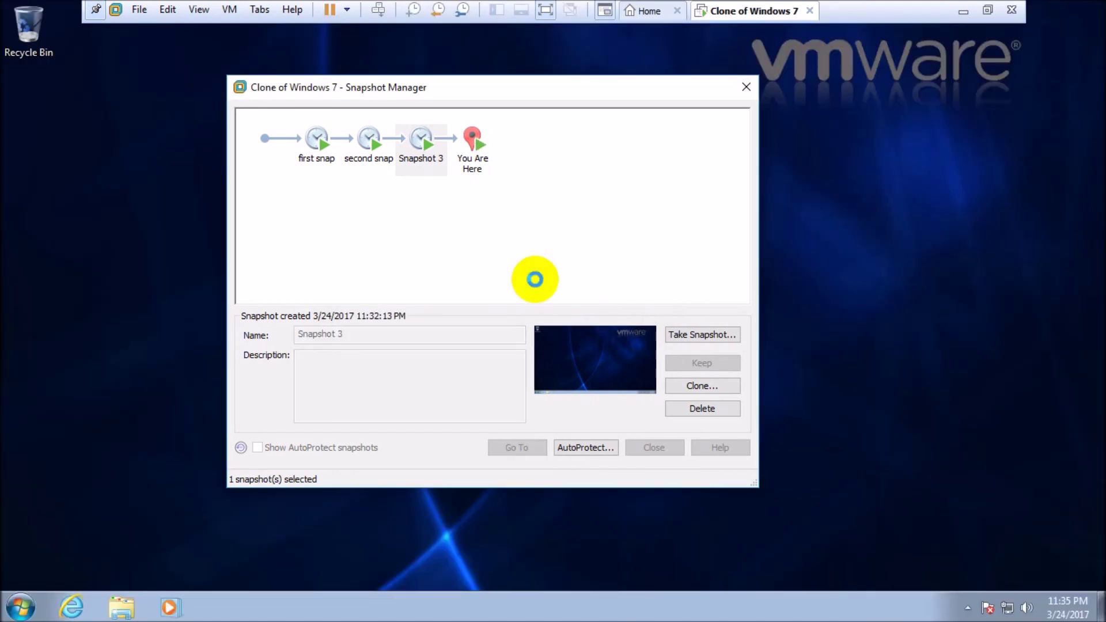
click(535, 281)
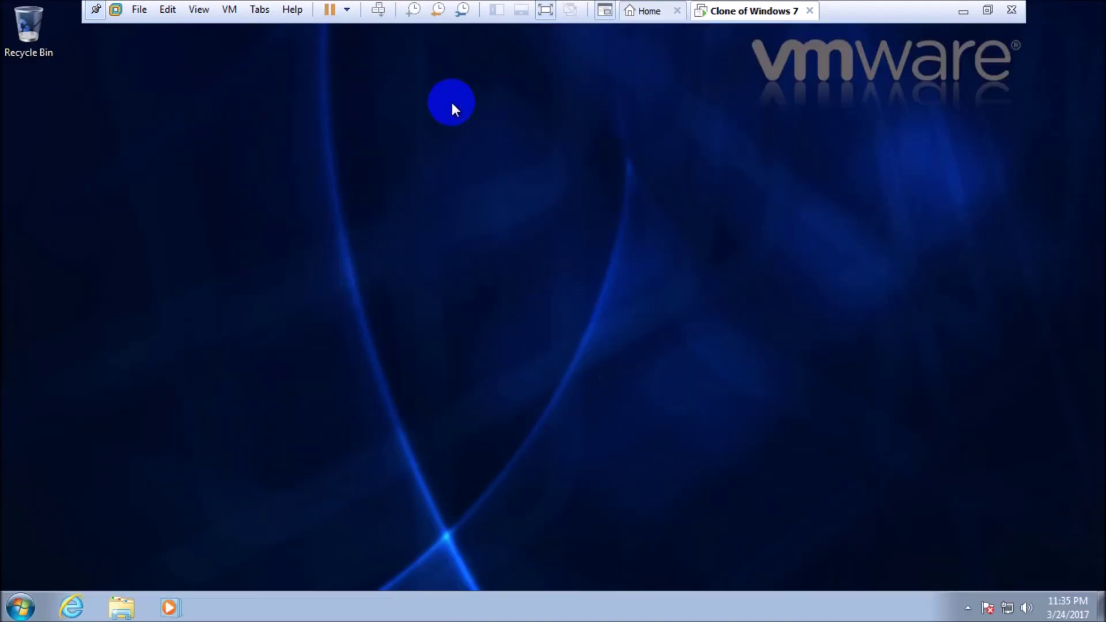
Refresh the restored guest desktop several times.
right_click(496, 115)
right_click(521, 156)
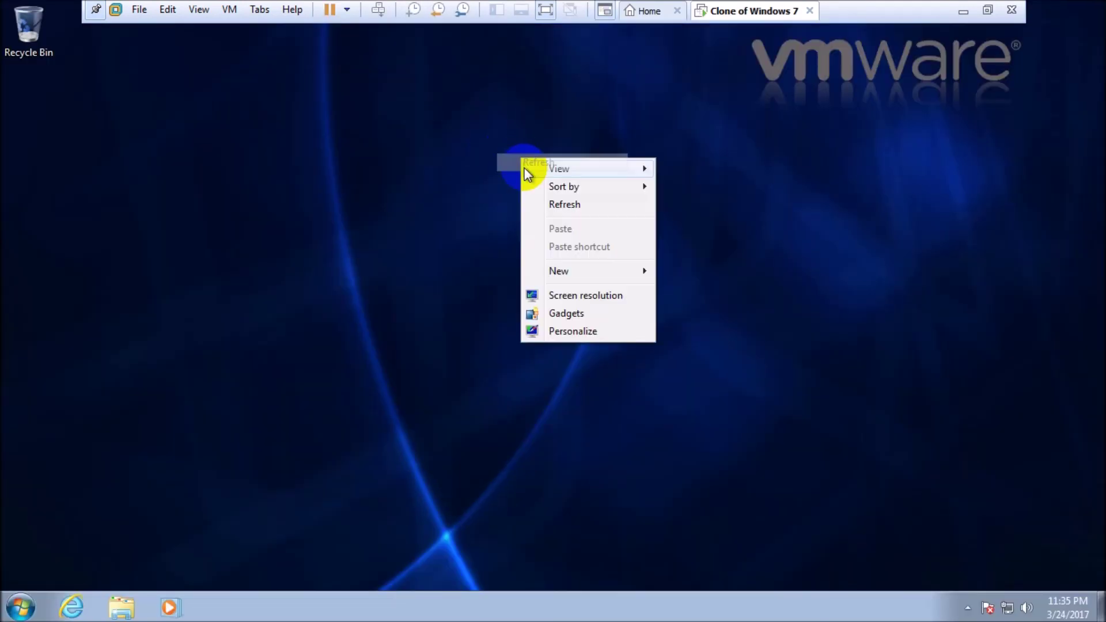
right_click(560, 206)
click(587, 252)
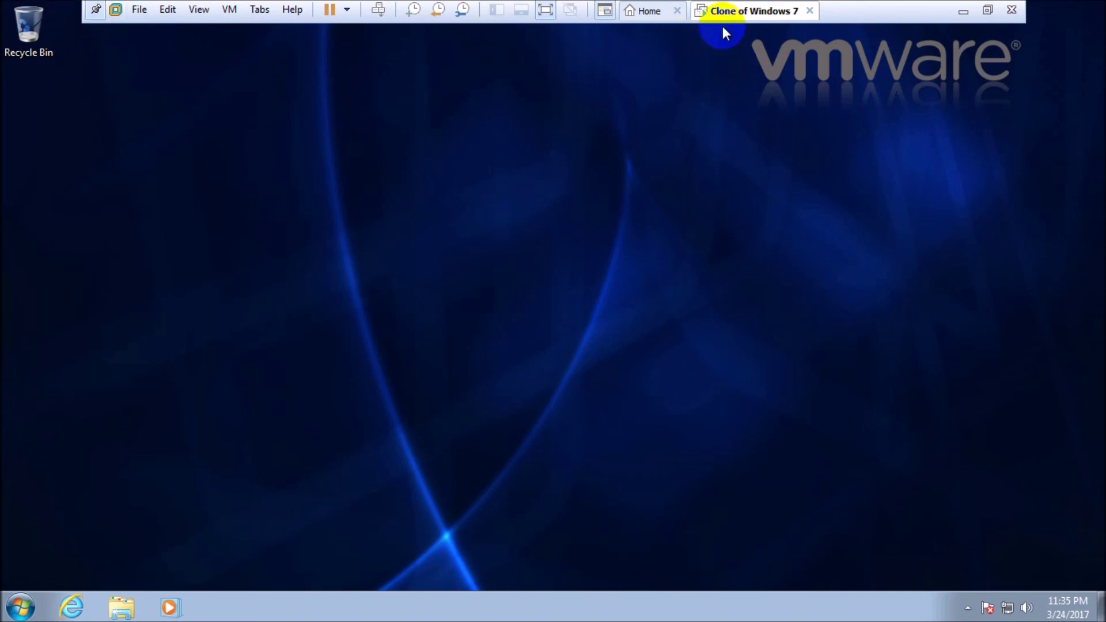
Leave full screen mode and minimize the virtual machine program to show the host desktop.
click(557, 11)
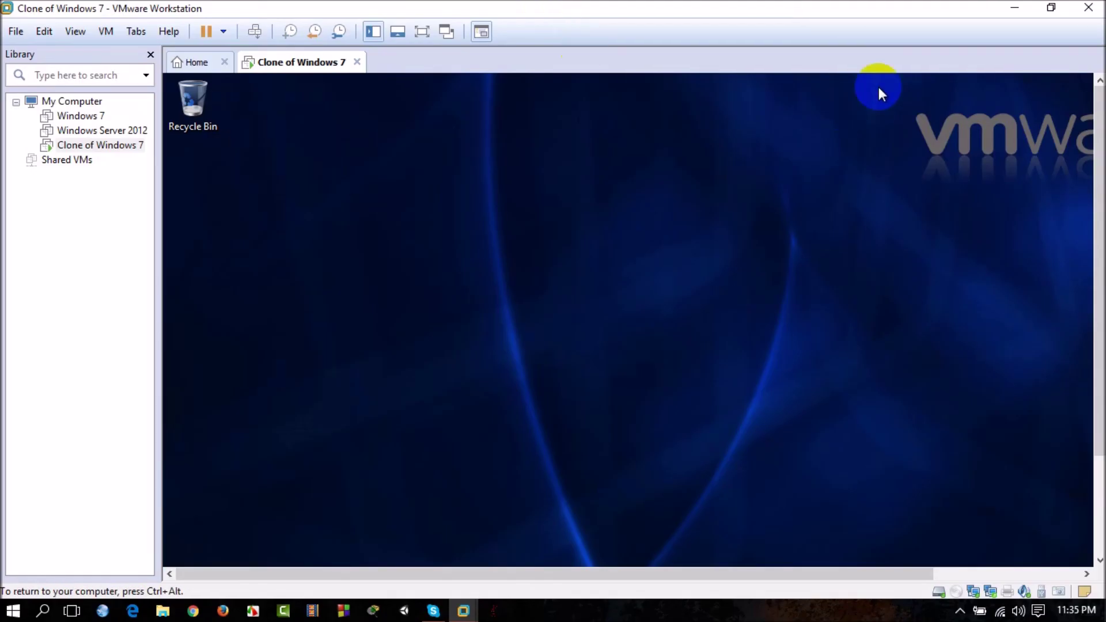
click(1015, 9)
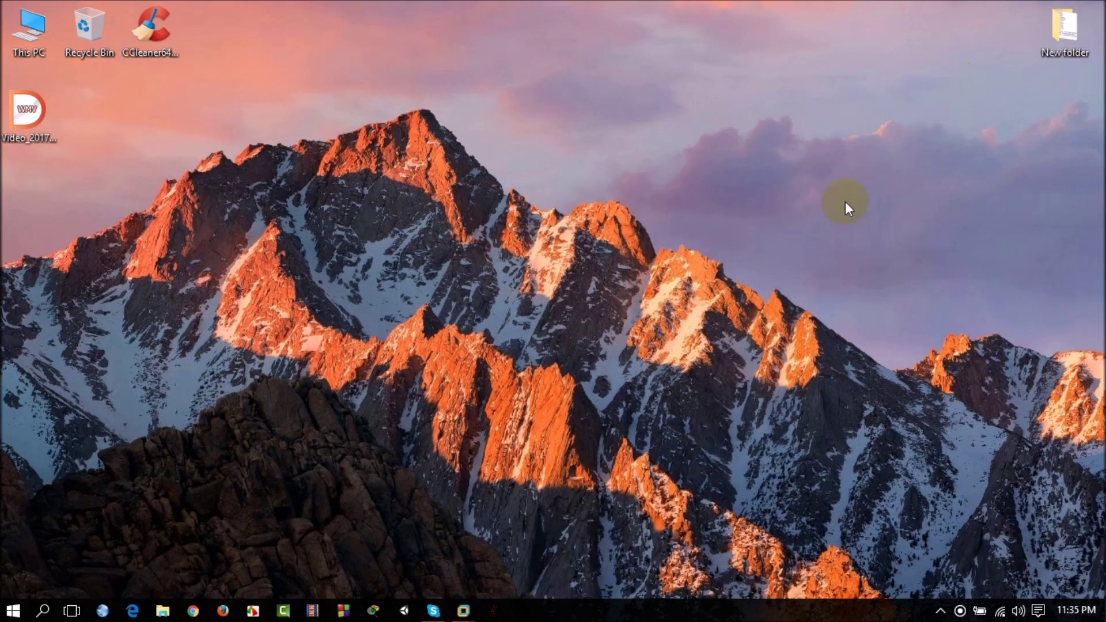